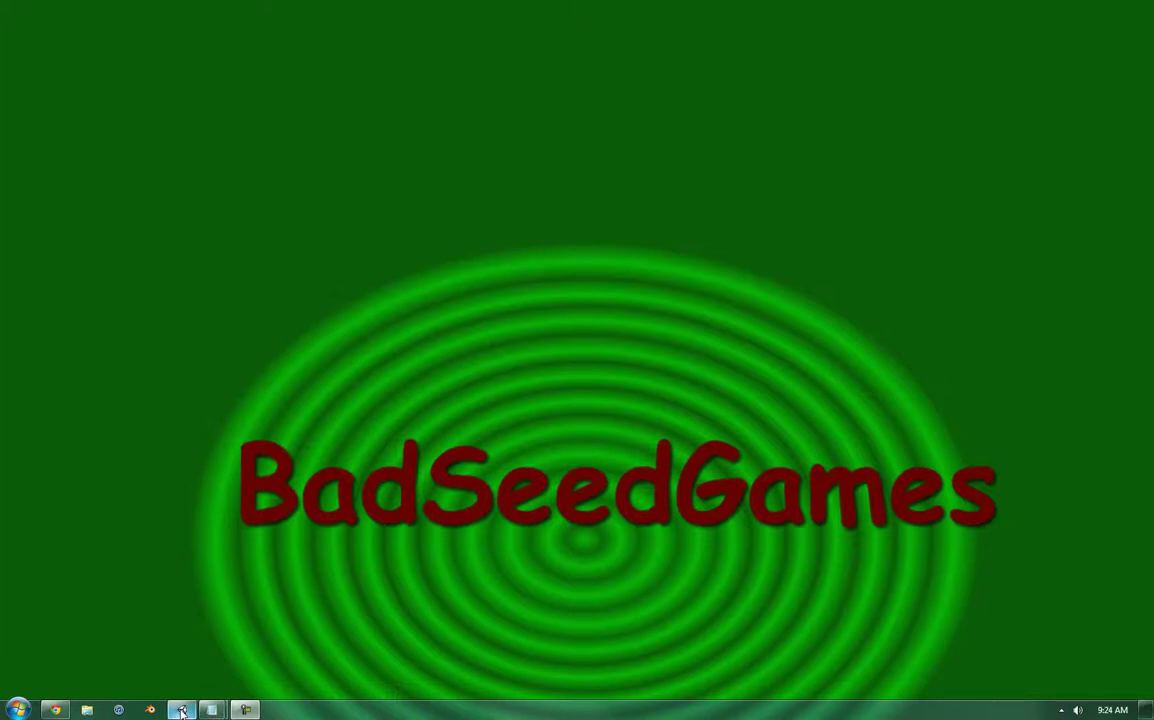
# Step: Restore the Unity editor and review State 1's Wait action: Time 1, Finish Event left empty
pyautogui.click(182, 710)
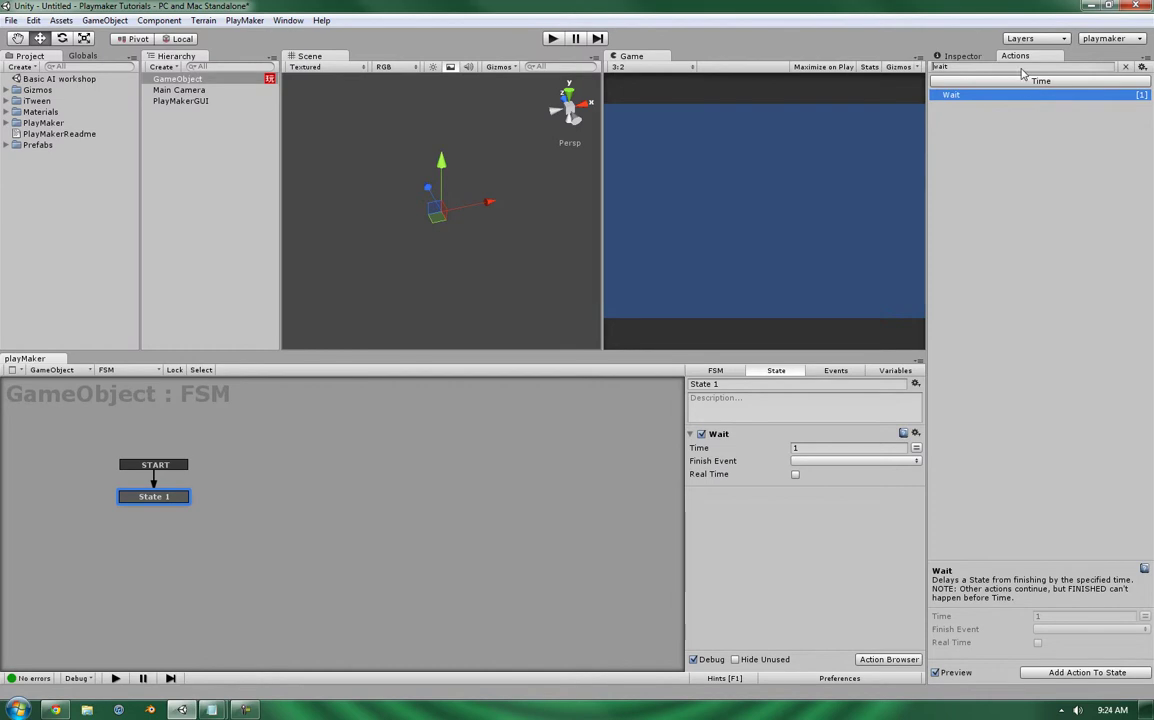
pyautogui.moveTo(138, 502); pyautogui.dragTo(128, 487)
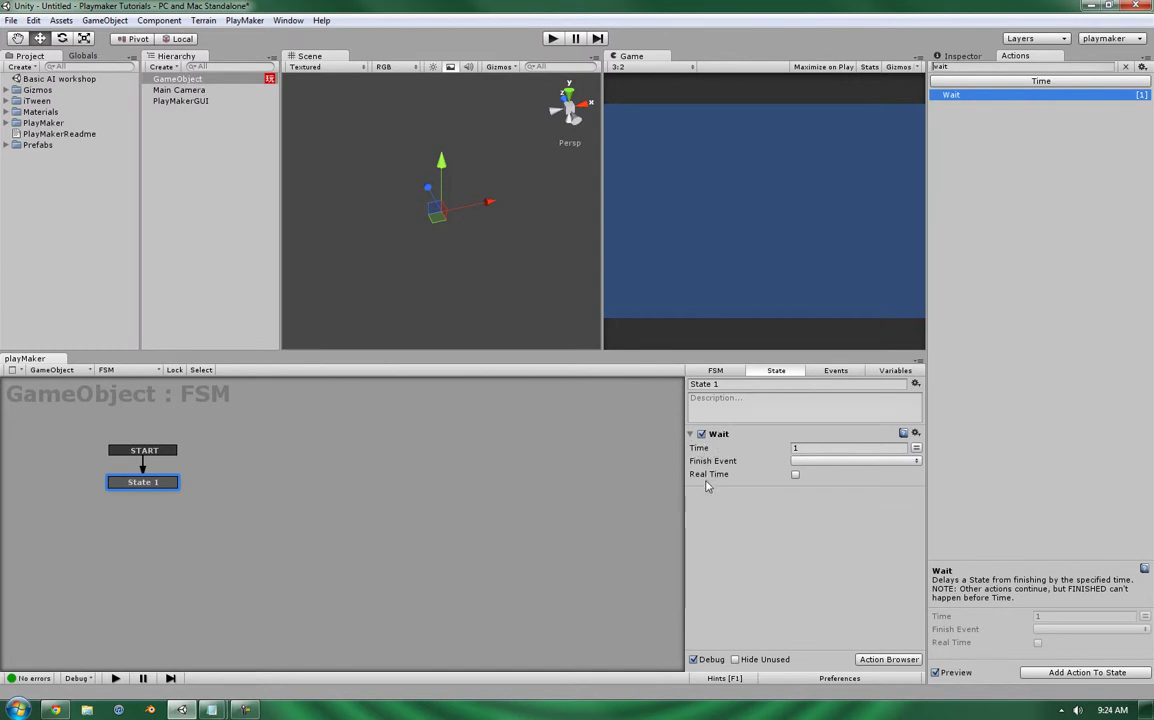
pyautogui.click(831, 447)
pyautogui.click(716, 465)
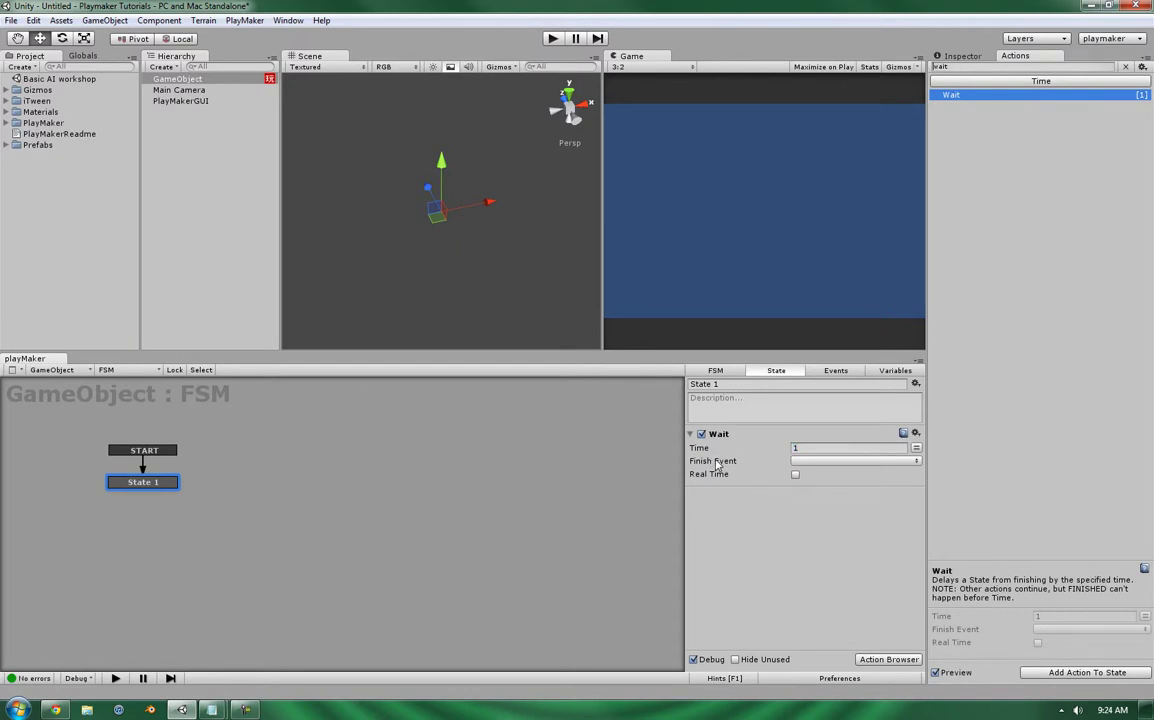
pyautogui.click(845, 462)
pyautogui.click(828, 476)
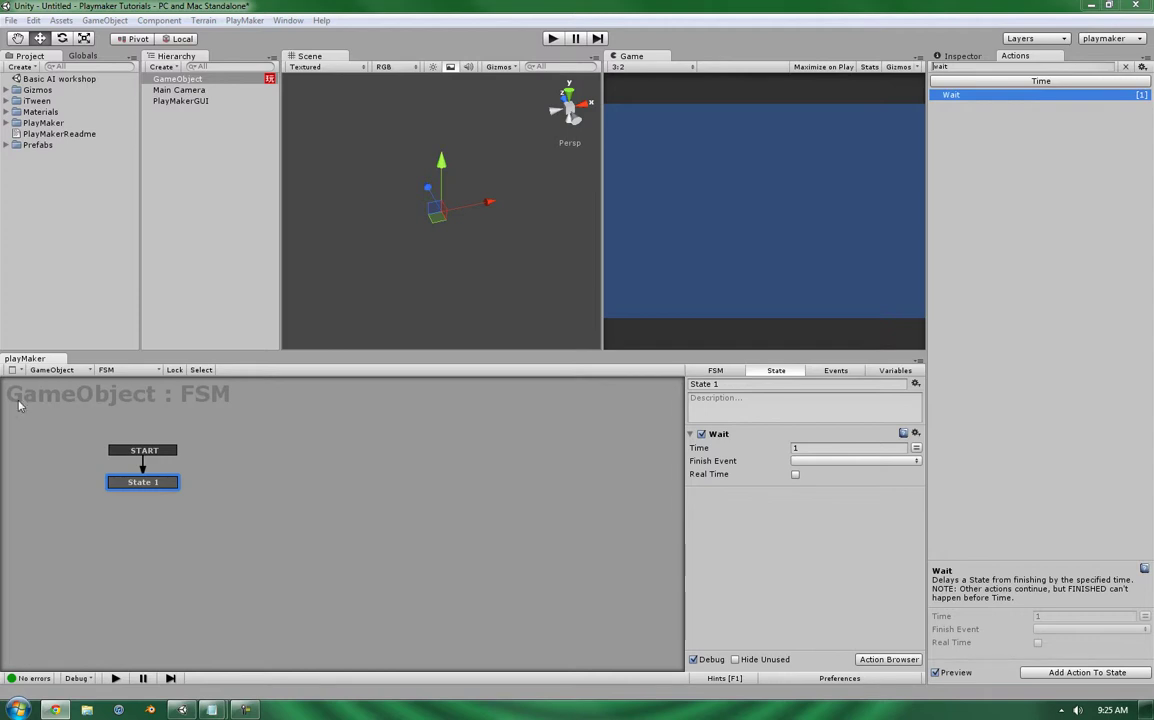
# Step: Add a new State 2 to the graph, placed below and right of State 1
pyautogui.moveTo(136, 488)
pyautogui.mouseDown()
pyautogui.moveTo(130, 466)
pyautogui.moveTo(139, 484)
pyautogui.mouseUp()
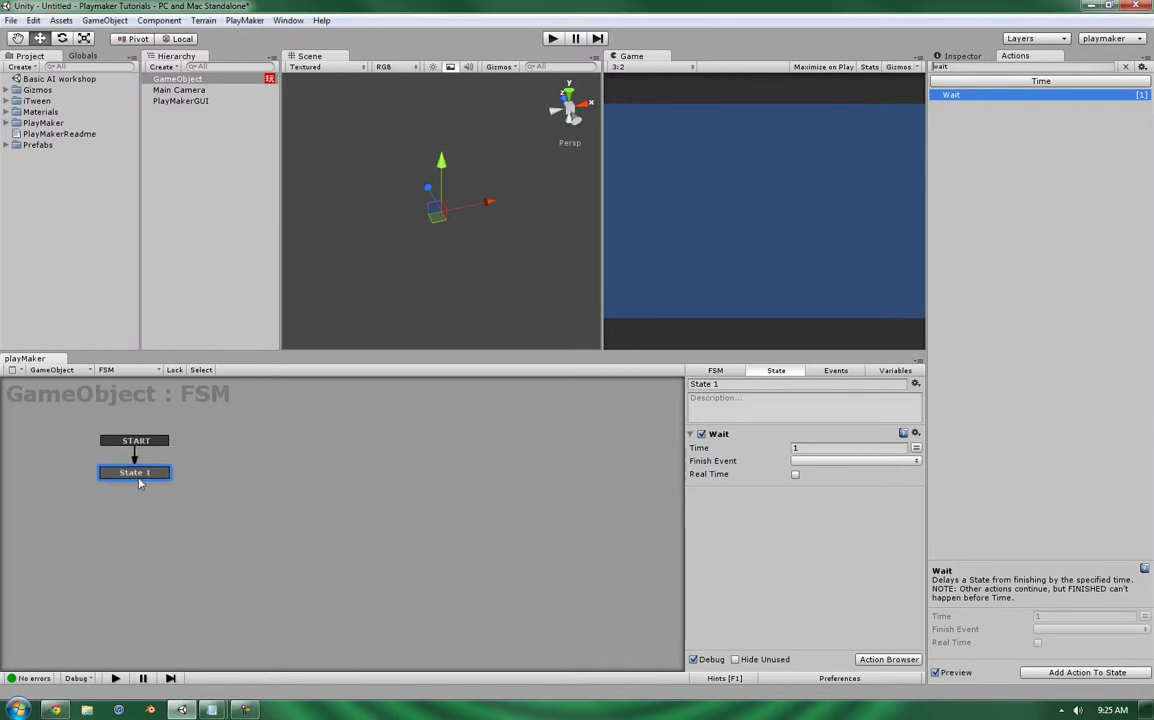
pyautogui.rightClick(254, 468)
pyautogui.click(327, 479)
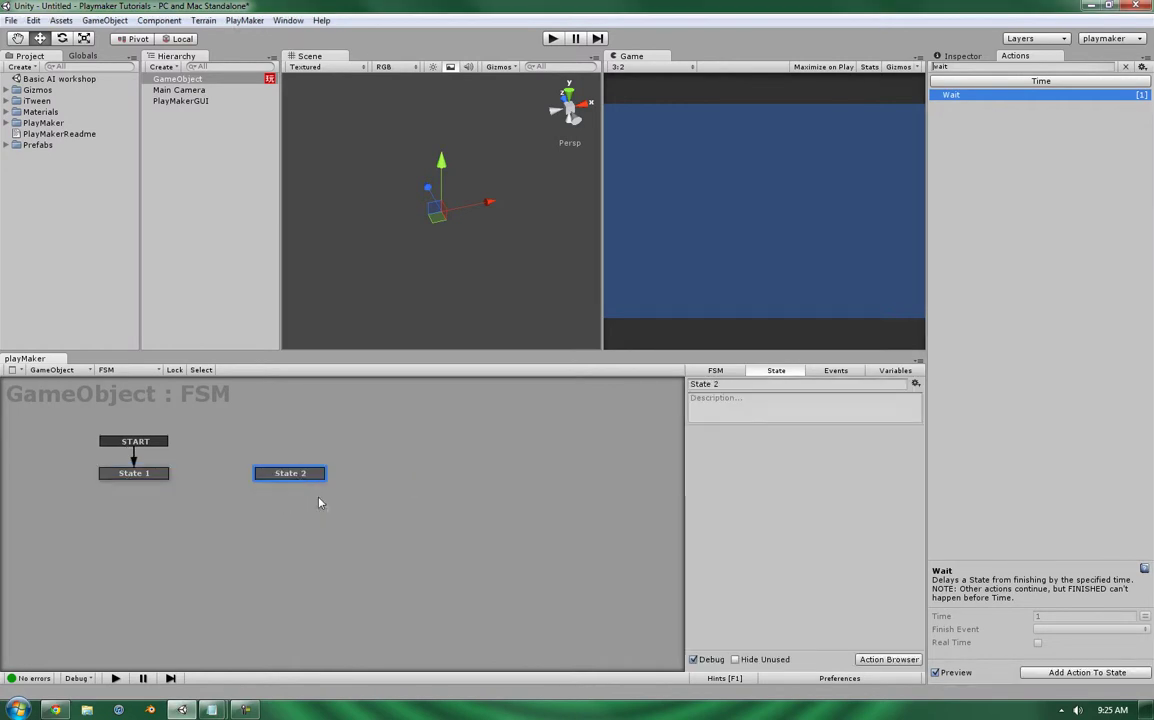
pyautogui.moveTo(300, 474); pyautogui.dragTo(390, 522)
# Step: Create a new FSM event named 'Wait is over'
pyautogui.click(836, 370)
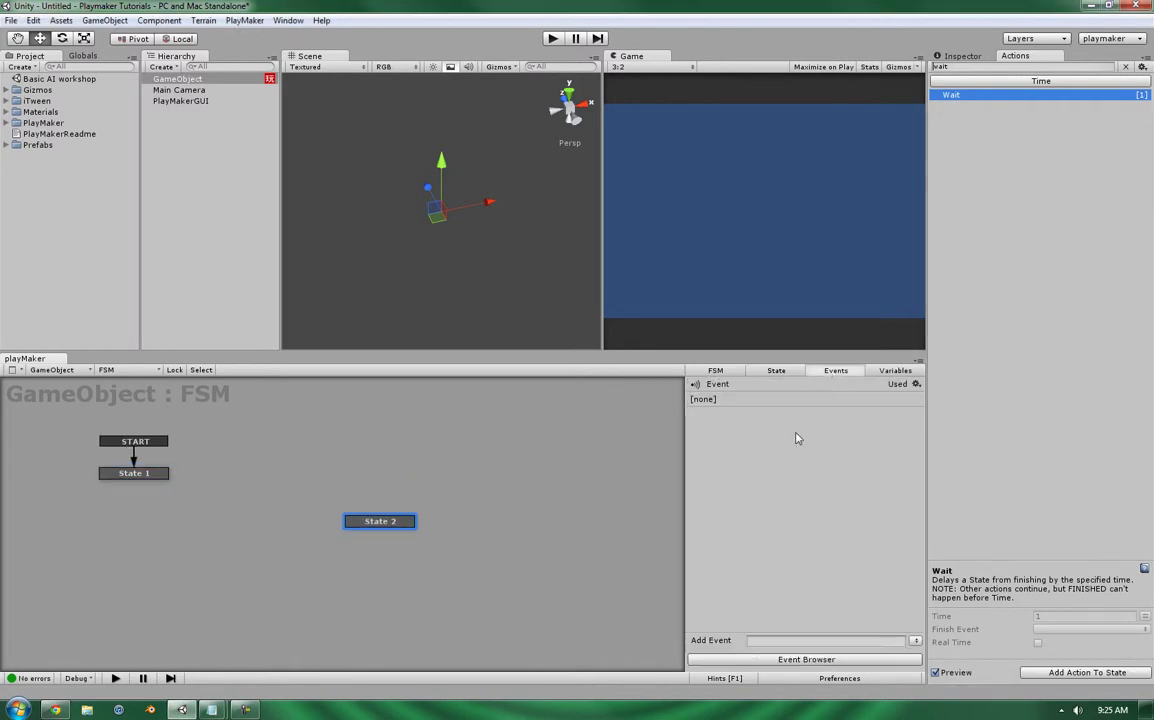
pyautogui.click(784, 639)
pyautogui.write('Wait is d')
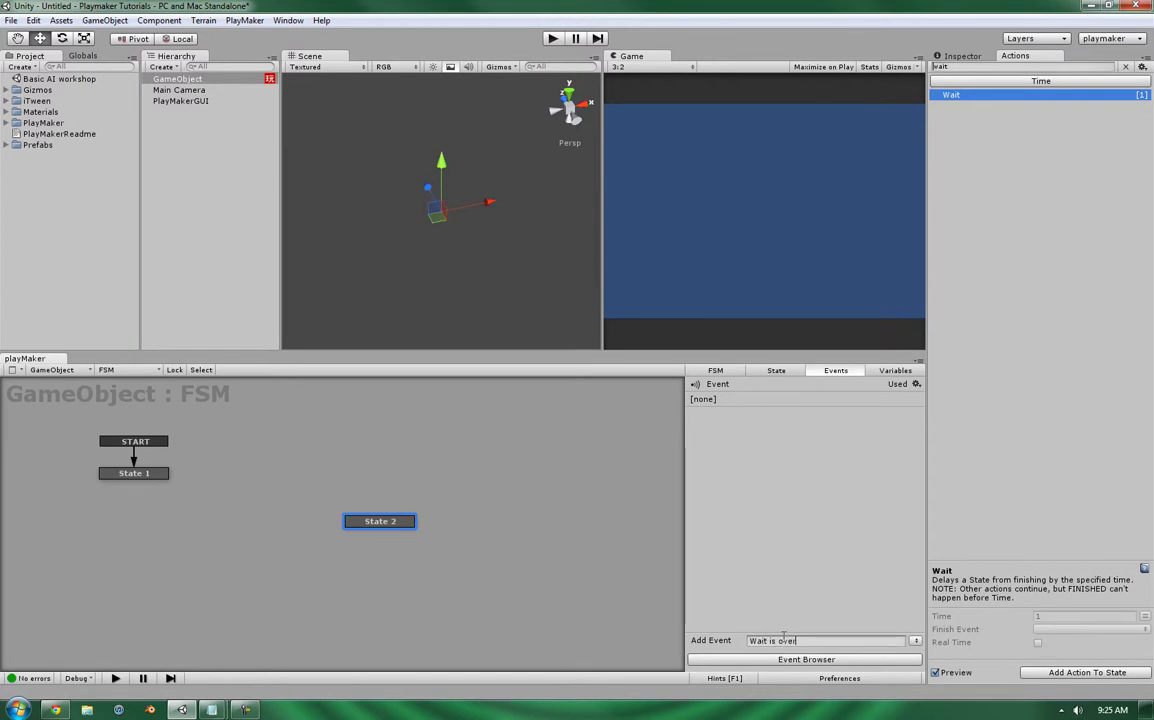
pyautogui.press('Return')
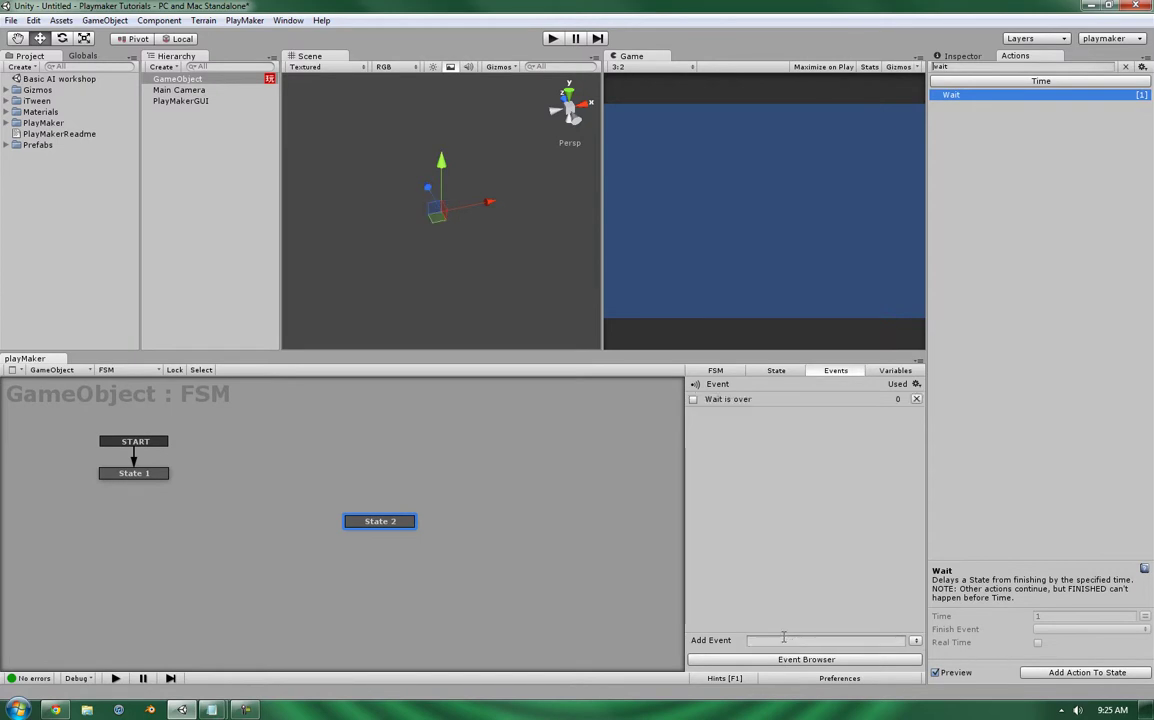
# Step: Give State 1 a 'Wait is over' transition leading to State 2
pyautogui.rightClick(126, 473)
pyautogui.moveTo(150, 478)
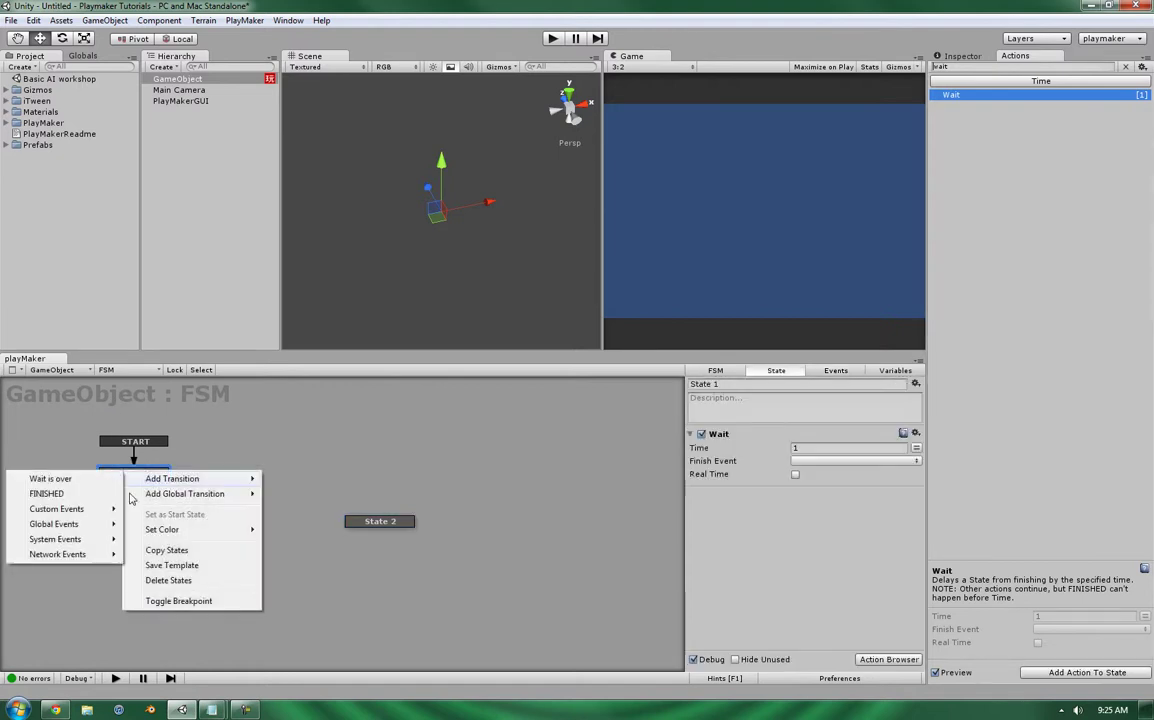
pyautogui.click(70, 480)
pyautogui.moveTo(140, 485); pyautogui.dragTo(385, 553)
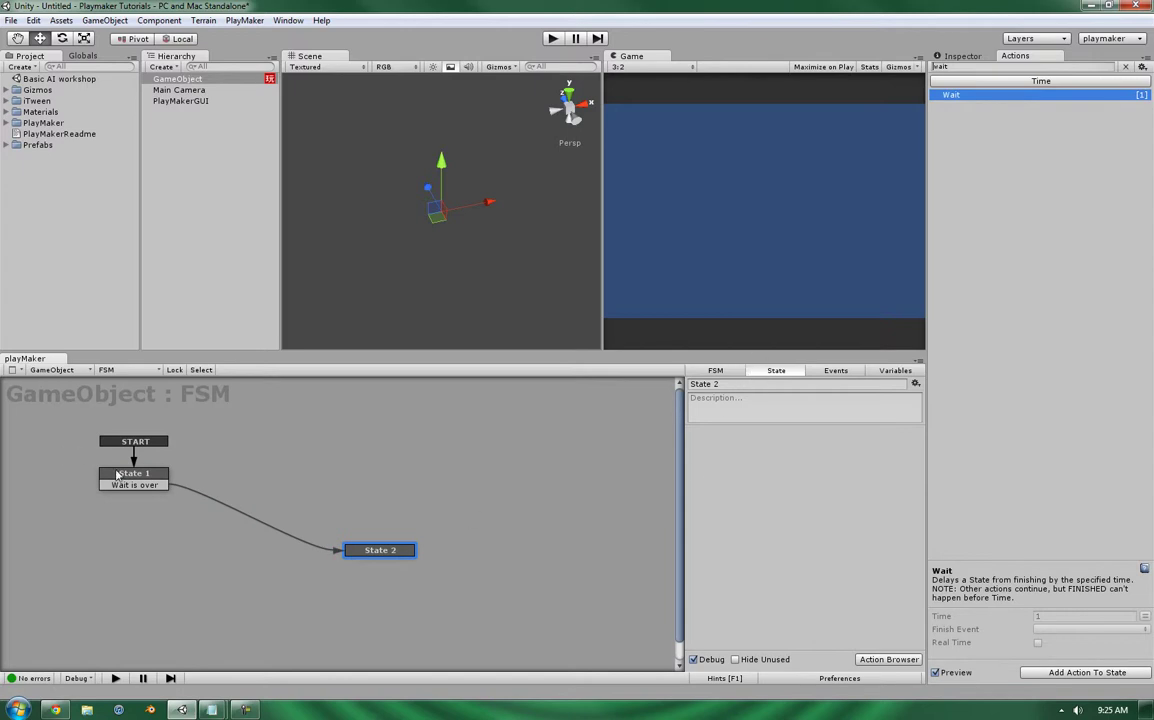
# Step: Set State 1's Wait Time to 3 seconds and start a test run of the scene
pyautogui.click(118, 476)
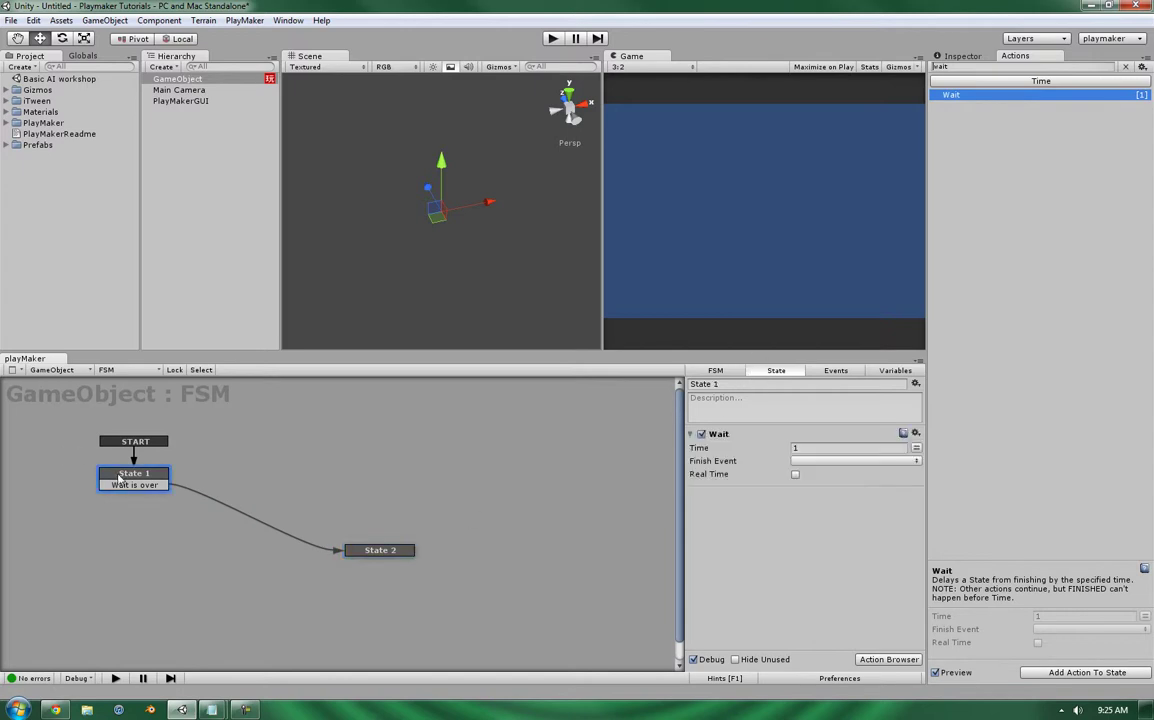
pyautogui.click(831, 447)
pyautogui.moveTo(364, 555); pyautogui.dragTo(373, 559)
pyautogui.click(134, 476)
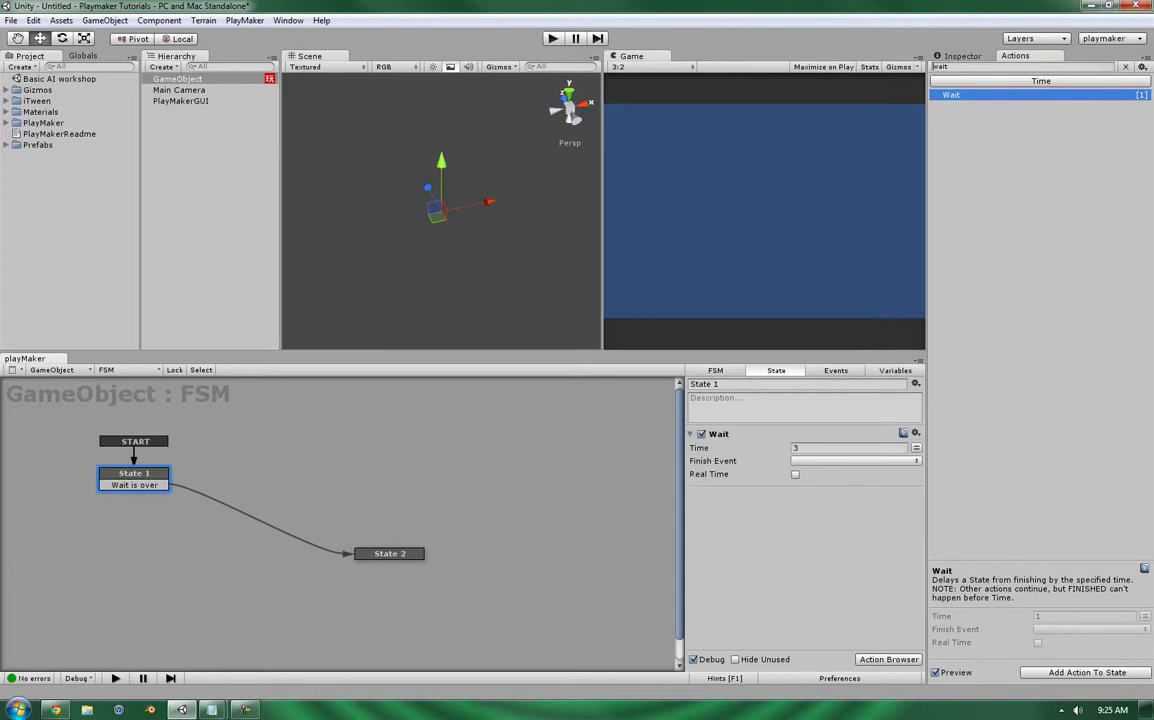
pyautogui.click(549, 38)
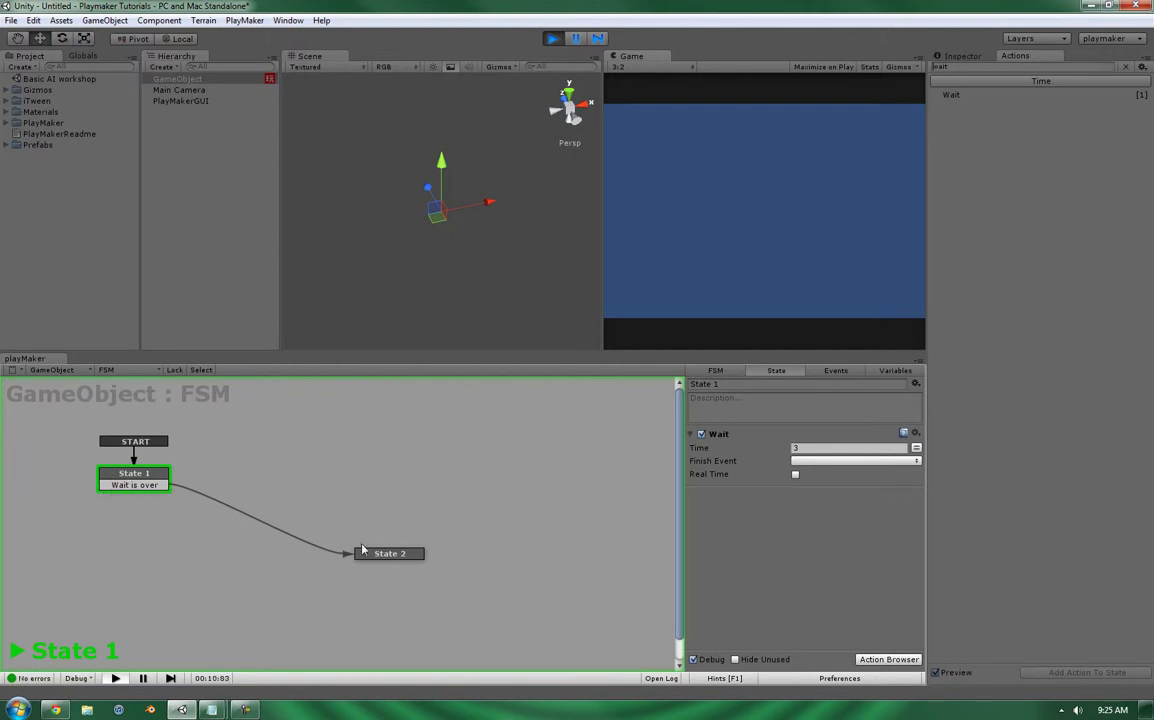
# Step: Stop the run and set the Wait action's Finish Event to 'Wait is over'
pyautogui.click(552, 38)
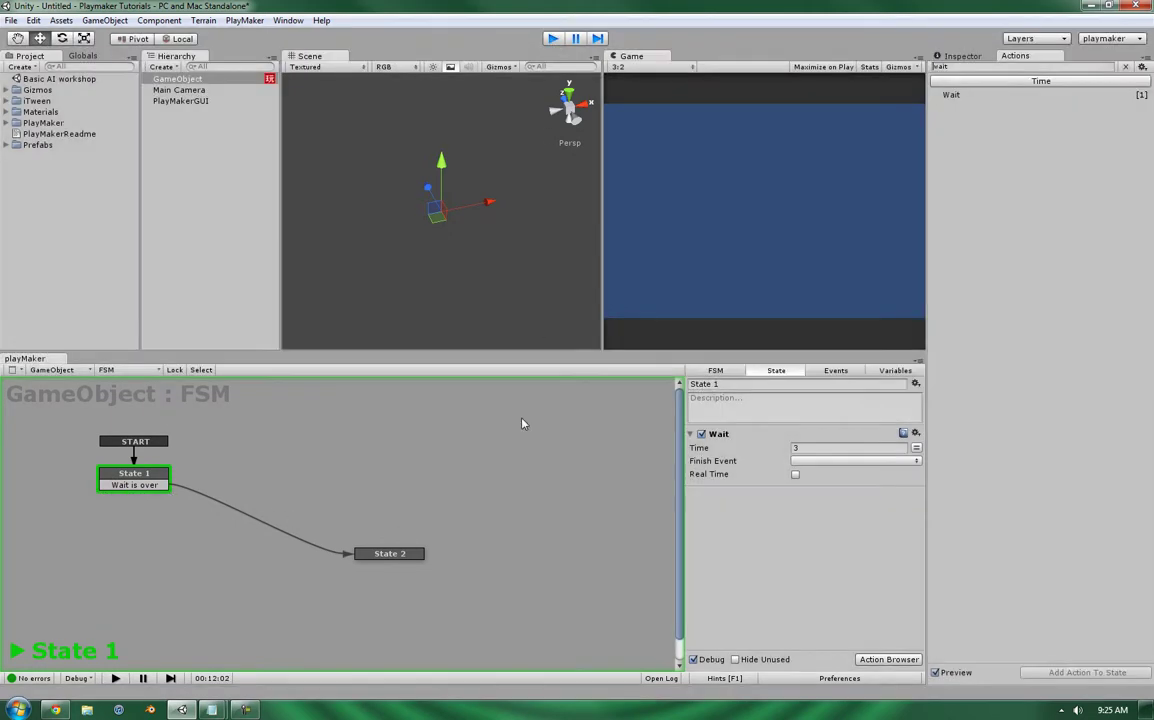
pyautogui.click(133, 476)
pyautogui.click(845, 460)
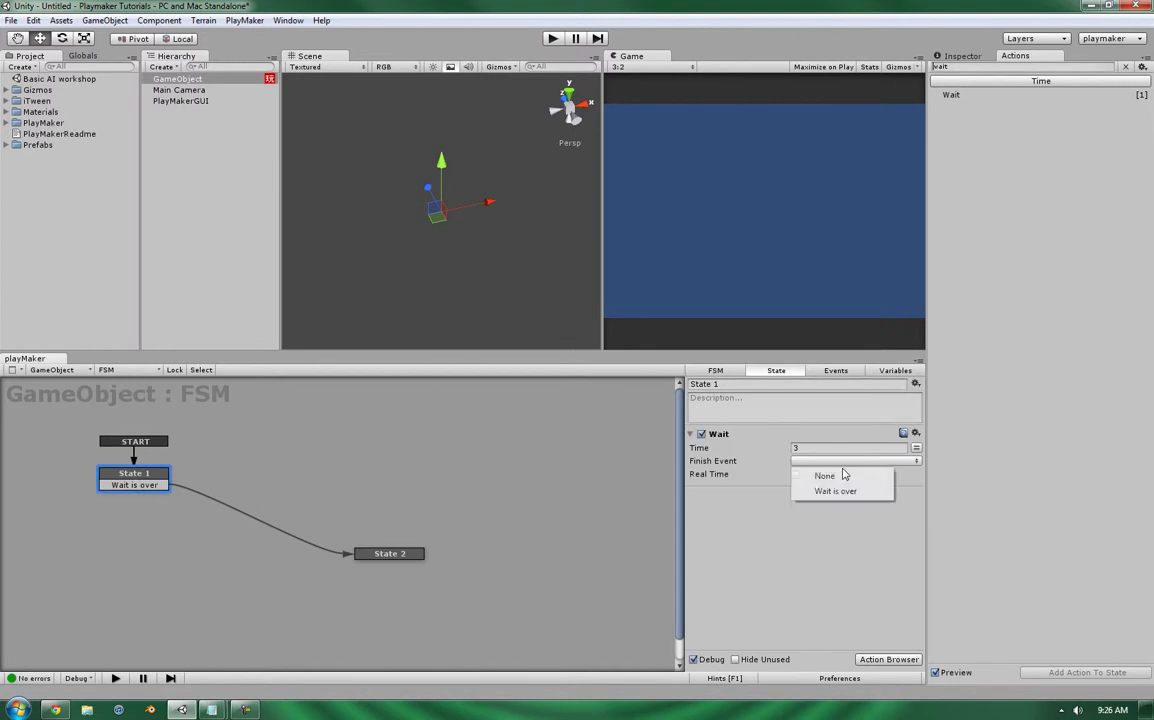
pyautogui.click(836, 491)
# Step: Test-run the FSM to confirm it reaches State 2, then stop it
pyautogui.click(552, 38)
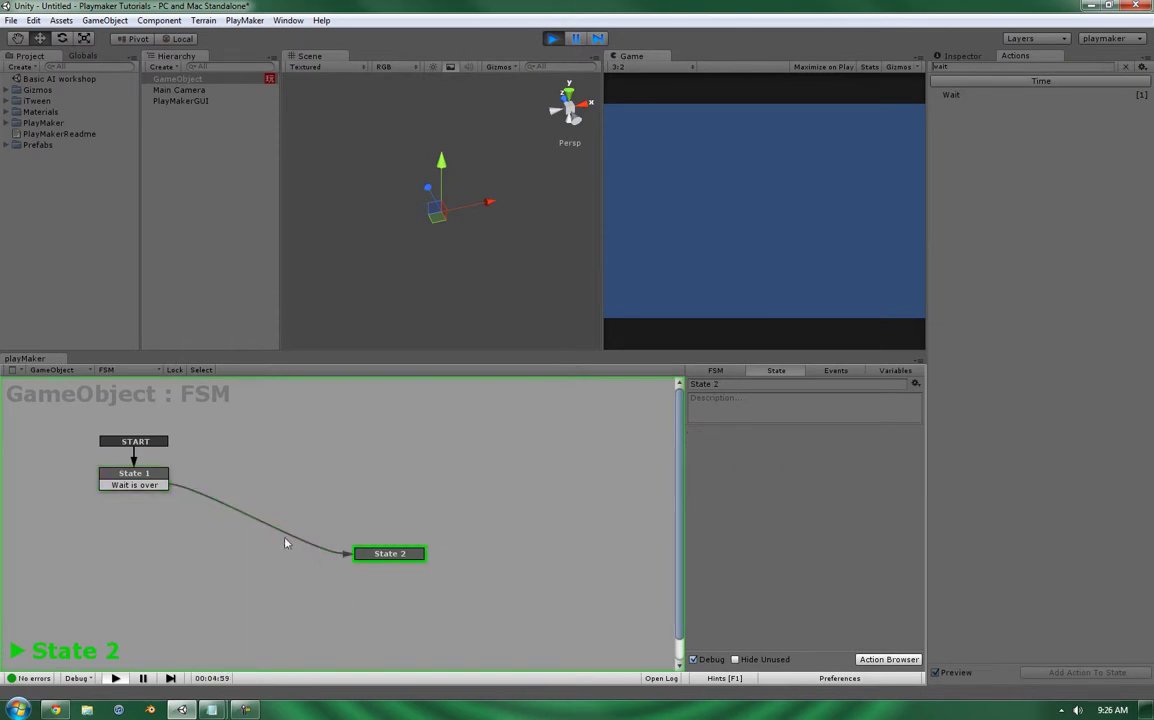
pyautogui.click(553, 38)
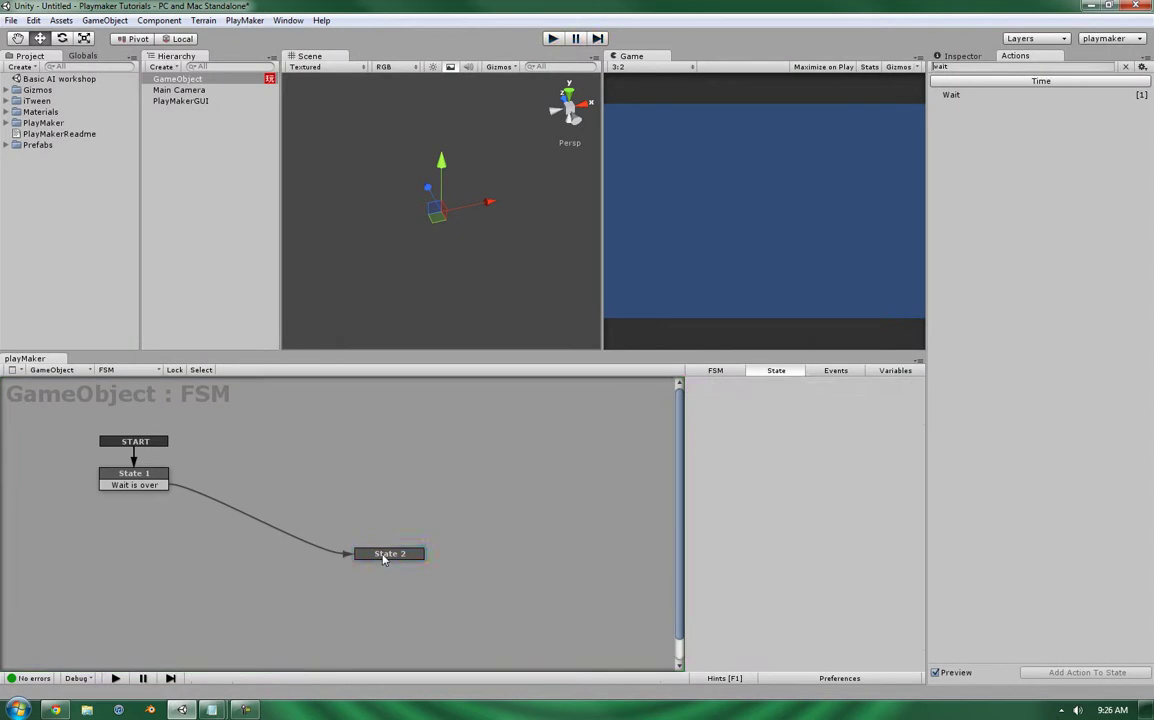
pyautogui.moveTo(385, 556); pyautogui.dragTo(403, 557)
# Step: Add a FINISHED transition to State 1 alongside 'Wait is over'
pyautogui.click(134, 485)
pyautogui.rightClick(134, 486)
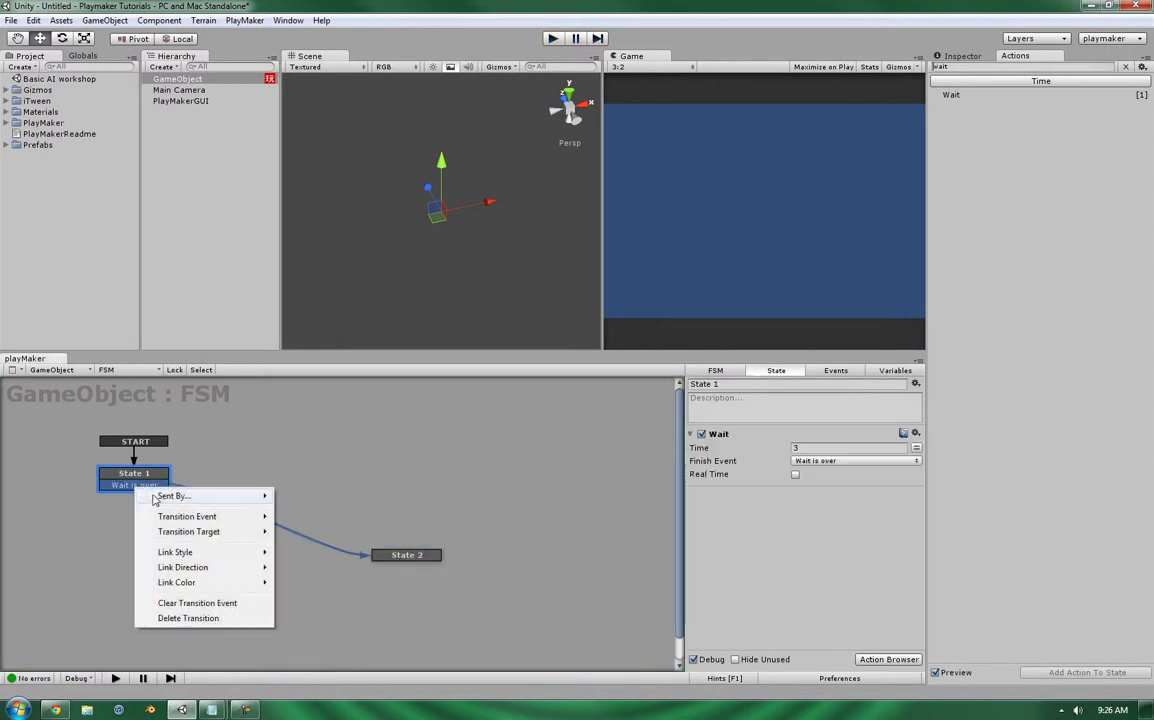
pyautogui.click(114, 428)
pyautogui.rightClick(128, 470)
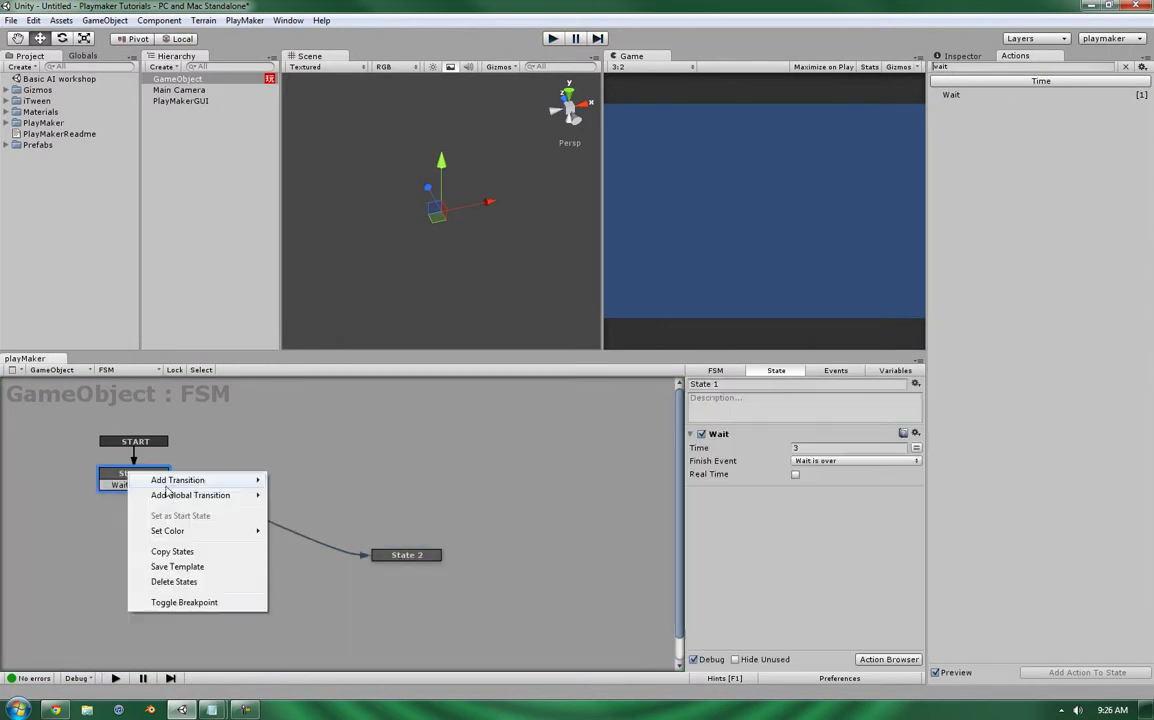
pyautogui.moveTo(196, 486)
pyautogui.click(60, 494)
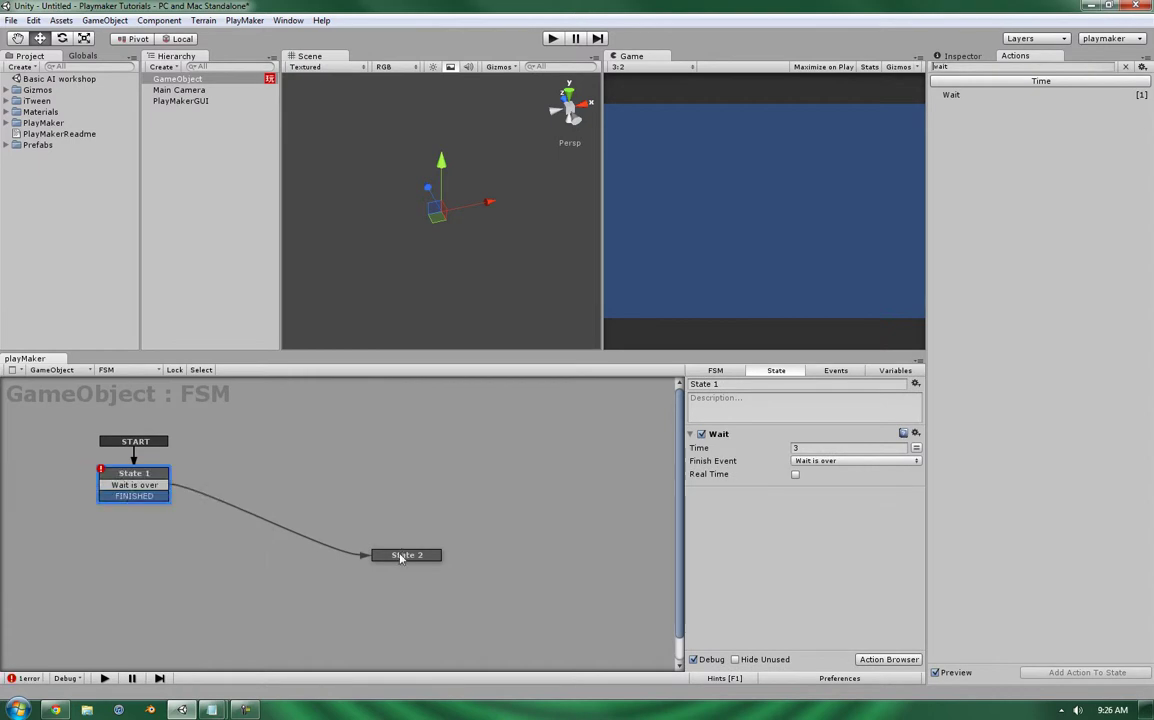
pyautogui.moveTo(400, 554); pyautogui.dragTo(435, 519)
# Step: Add a State 3 and connect State 1's FINISHED transition to it
pyautogui.rightClick(222, 580)
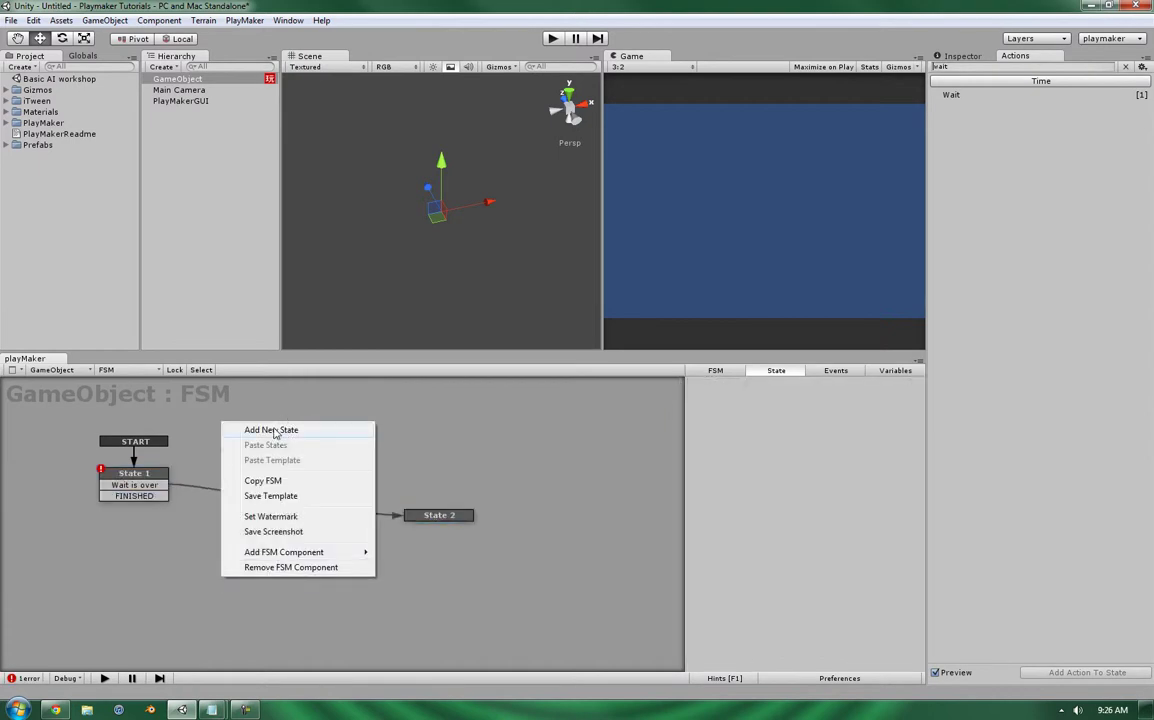
pyautogui.click(290, 430)
pyautogui.moveTo(247, 582); pyautogui.dragTo(263, 593)
pyautogui.moveTo(134, 496); pyautogui.dragTo(289, 608)
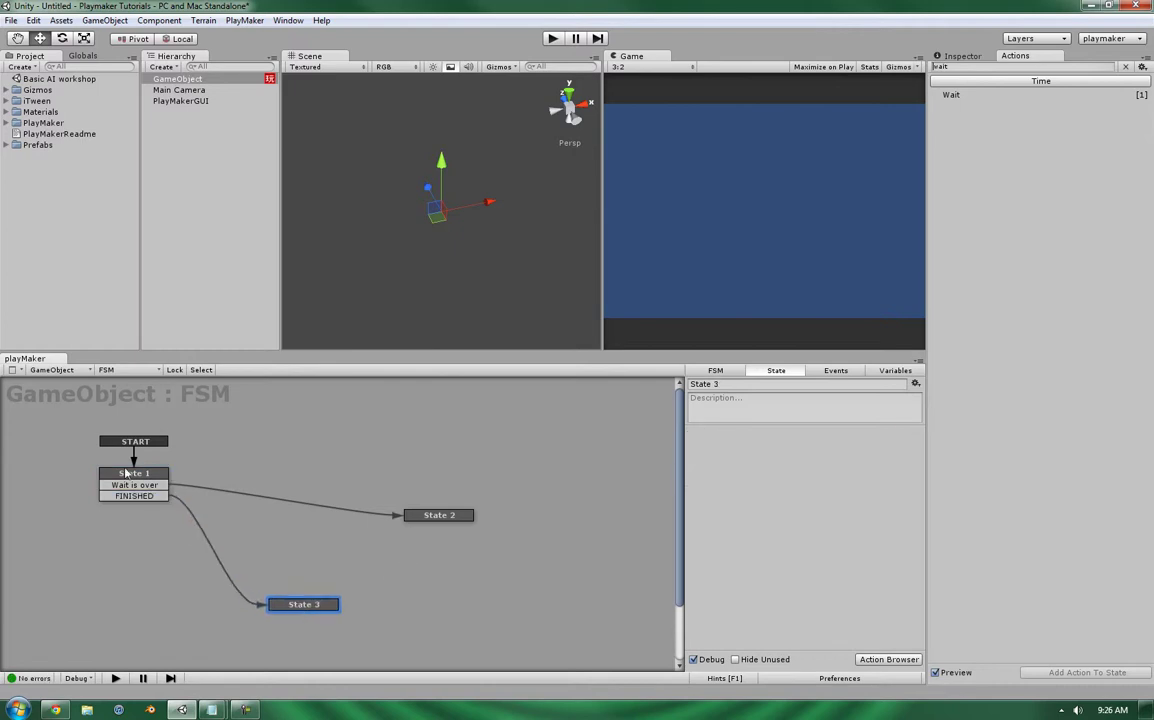
# Step: Set the Wait's Finish Event to None and test-run the FSM into State 3
pyautogui.click(130, 474)
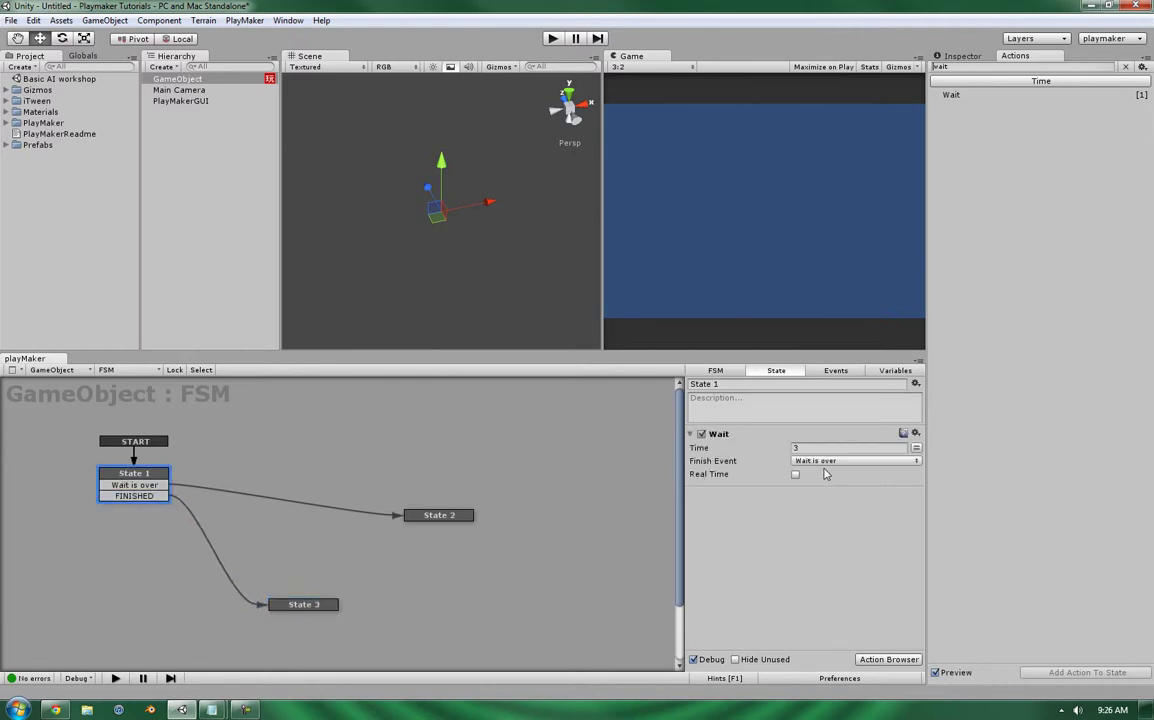
pyautogui.click(793, 462)
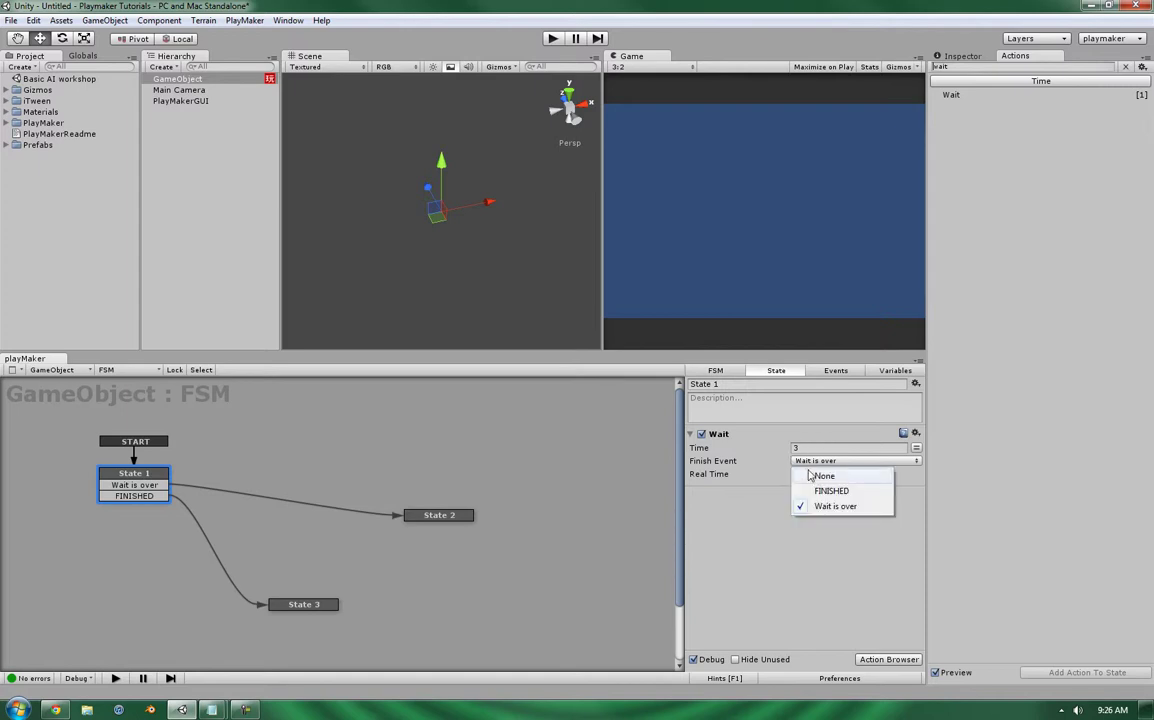
pyautogui.click(815, 474)
pyautogui.click(552, 38)
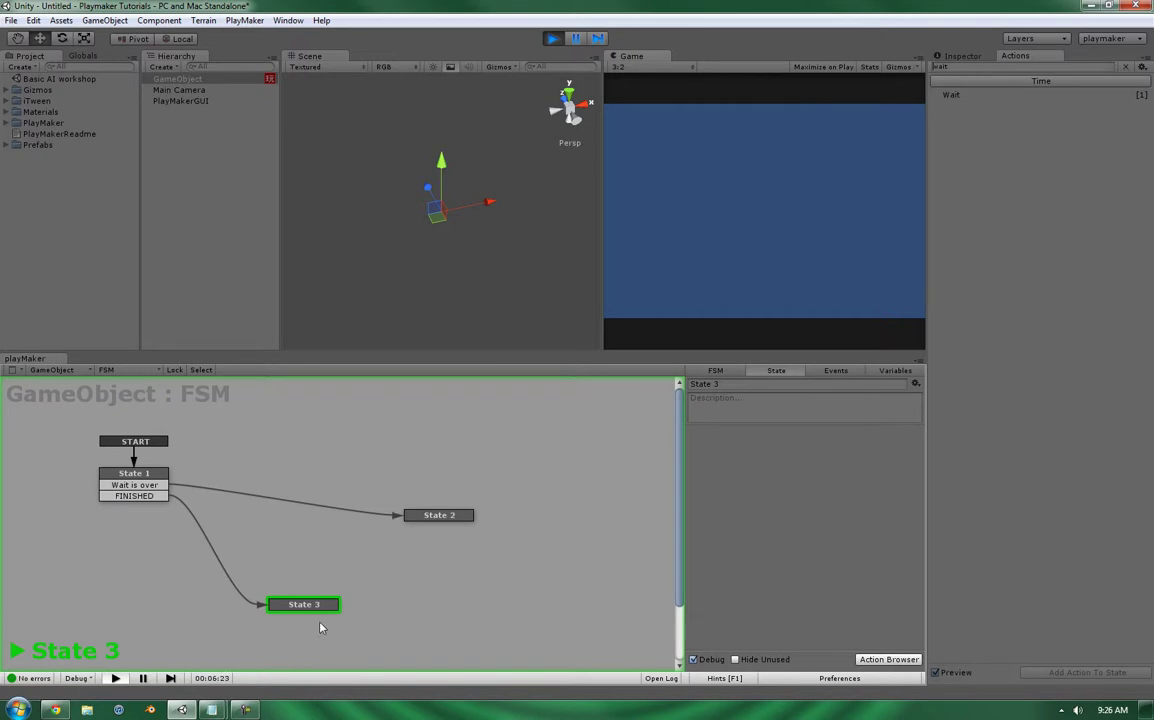
pyautogui.hotkey('ctrl', 'p')
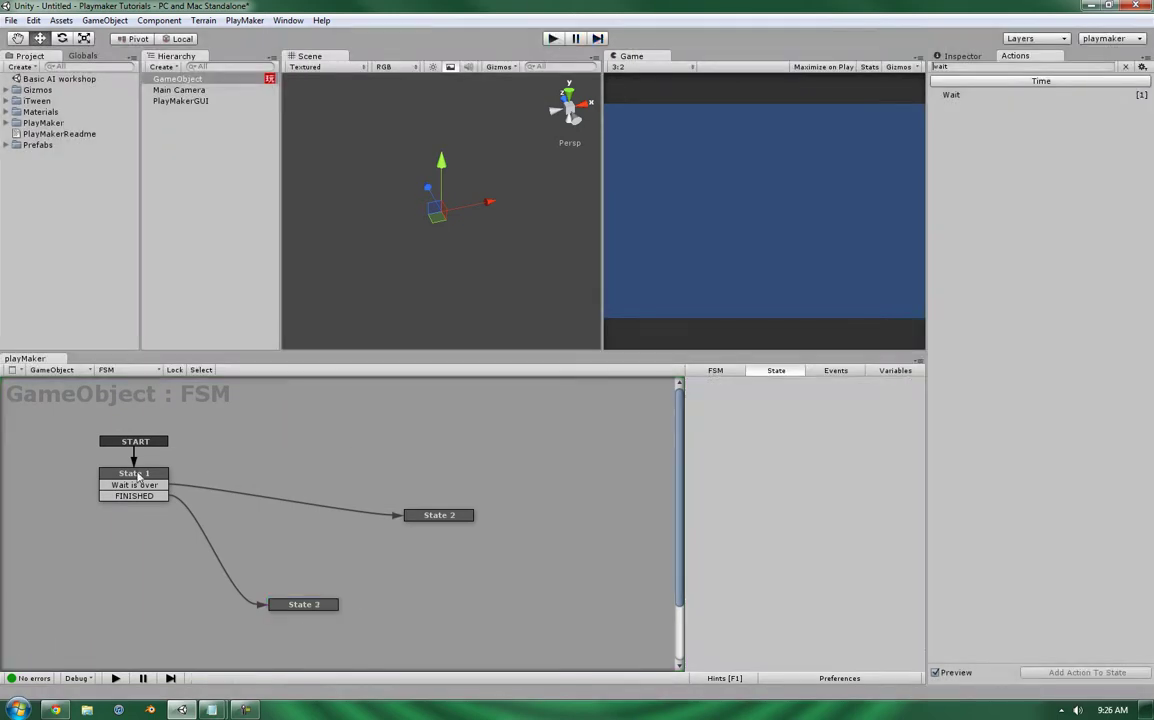
# Step: Set State 1's Wait Time to 25 seconds and choose a finish event
pyautogui.moveTo(138, 477); pyautogui.dragTo(146, 480)
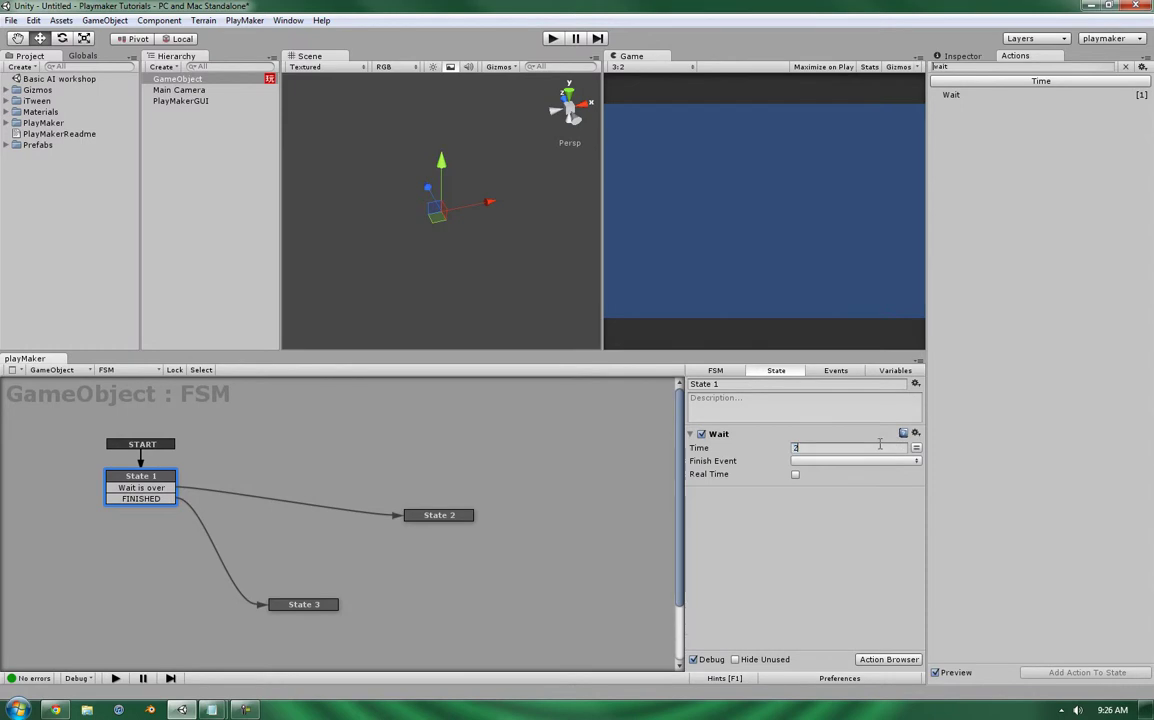
pyautogui.write('5')
pyautogui.click(810, 461)
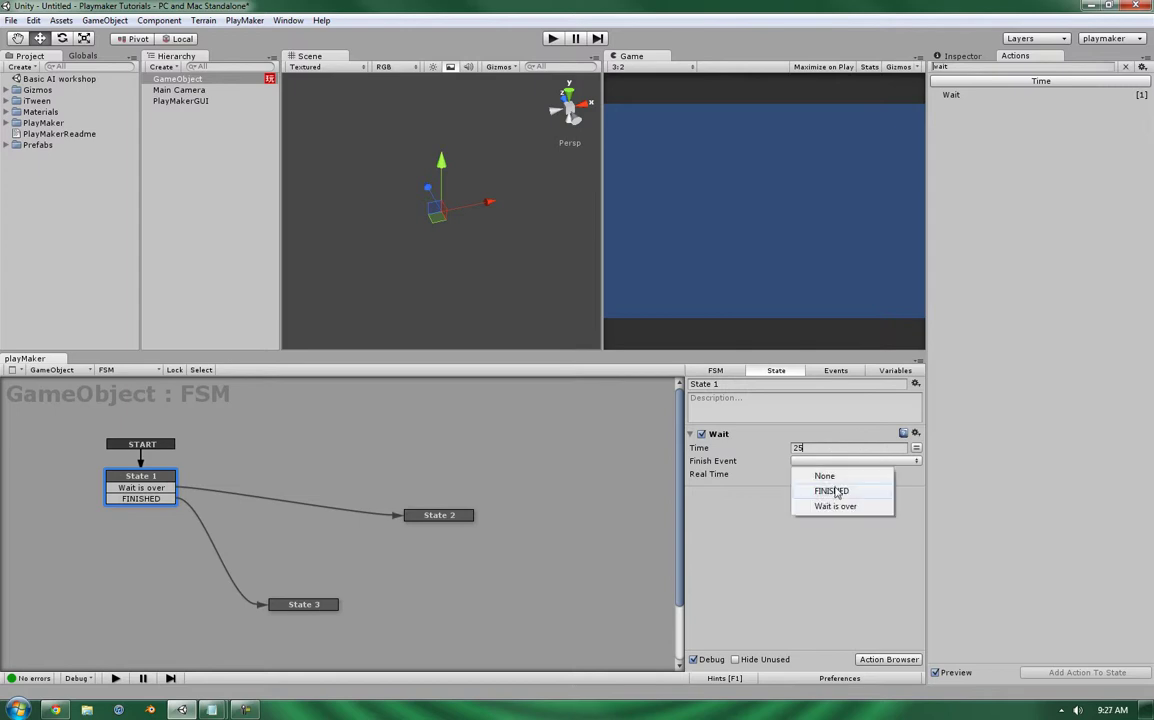
pyautogui.click(835, 506)
# Step: Create a new FSM event named 'Bomb has just gone off'
pyautogui.click(836, 370)
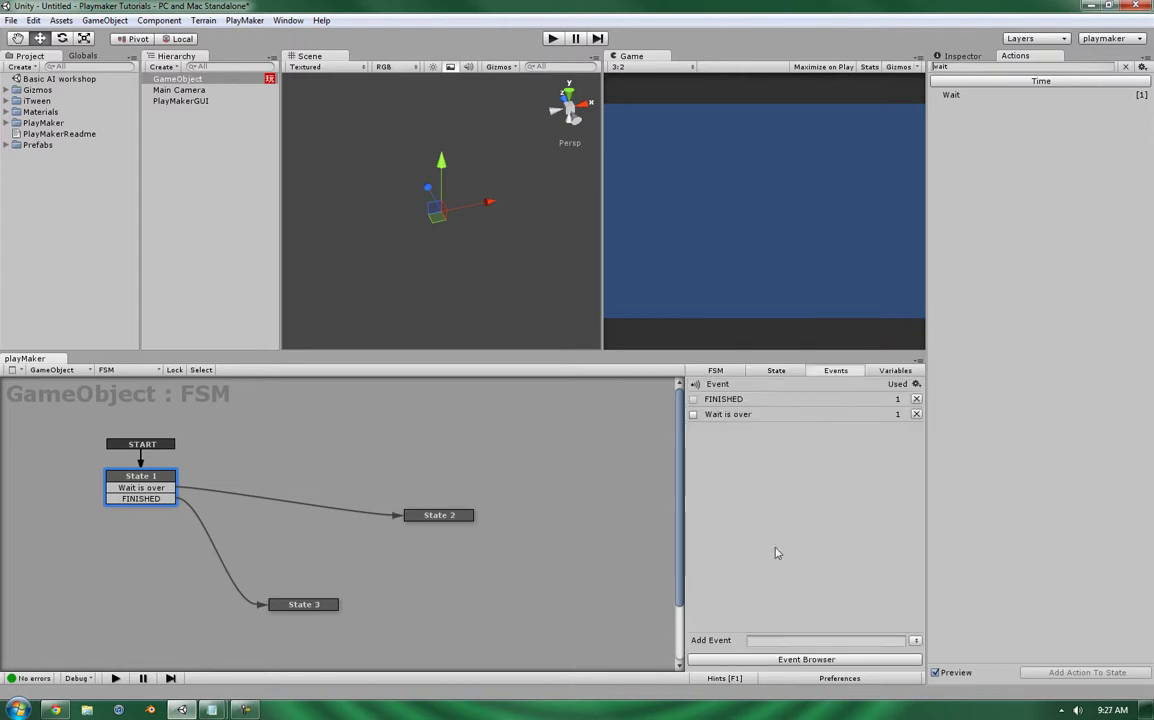
pyautogui.click(784, 641)
pyautogui.write('Bom')
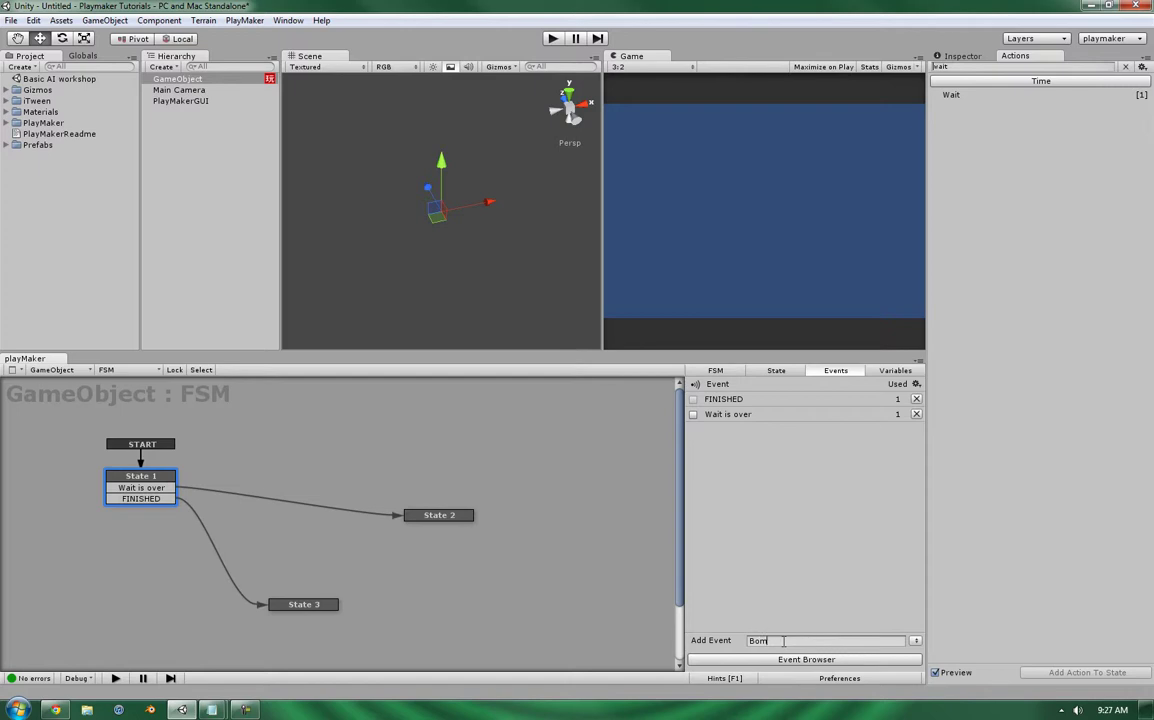
pyautogui.write('b has just gone off')
pyautogui.press('Return')
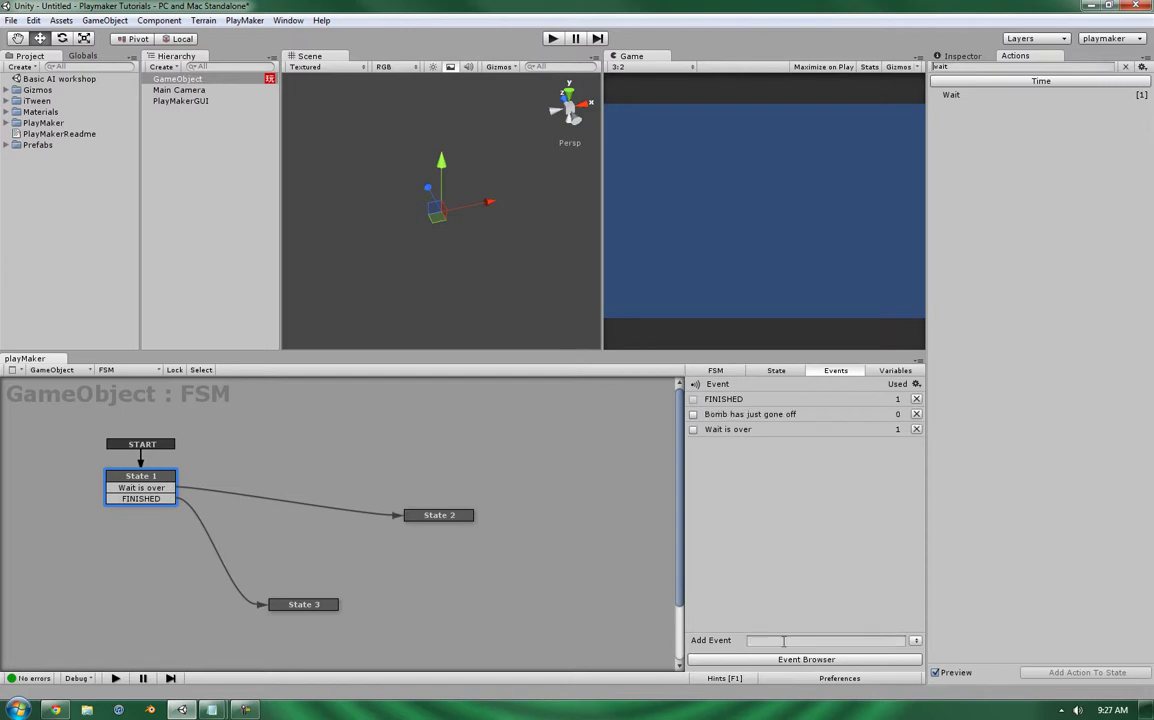
# Step: Change State 1's 'Wait is over' transition to 'Bomb has just gone off'
pyautogui.rightClick(130, 489)
pyautogui.moveTo(180, 497)
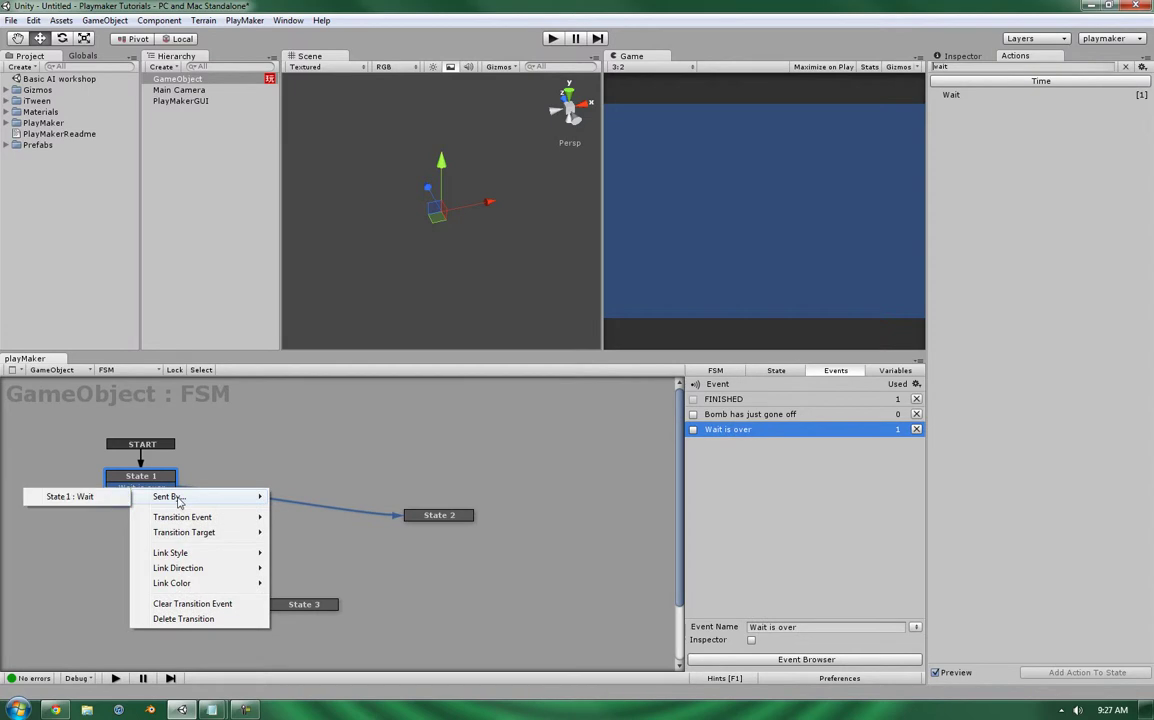
pyautogui.moveTo(200, 517)
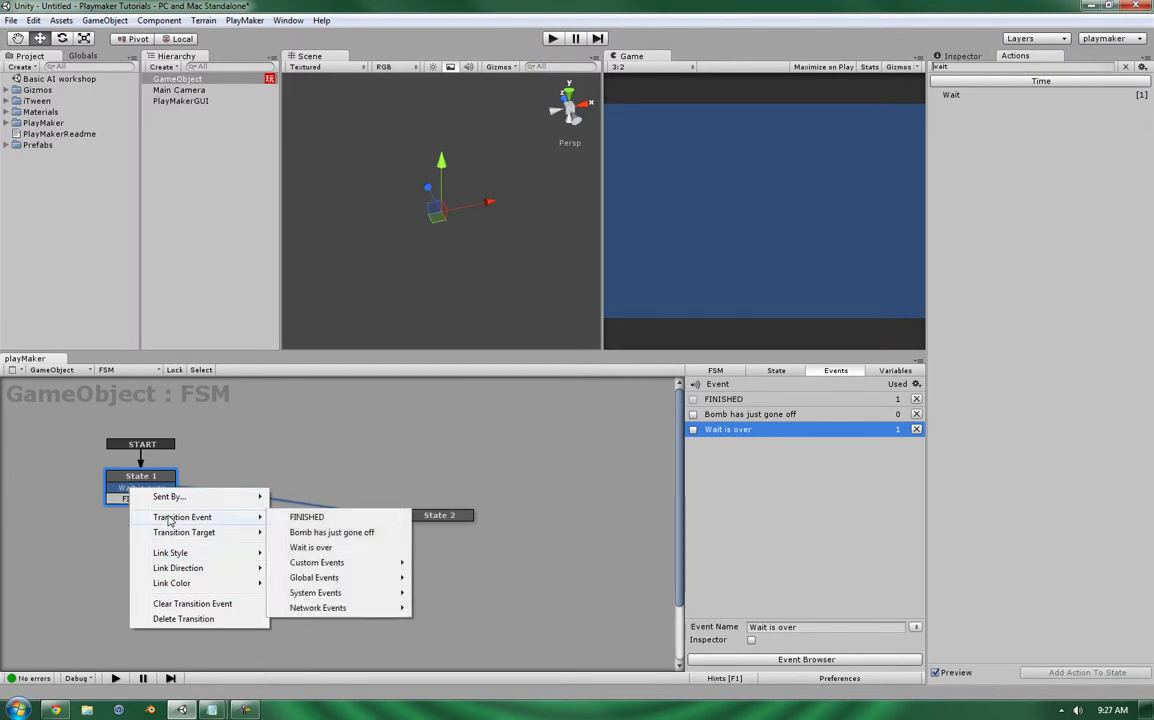
pyautogui.click(314, 534)
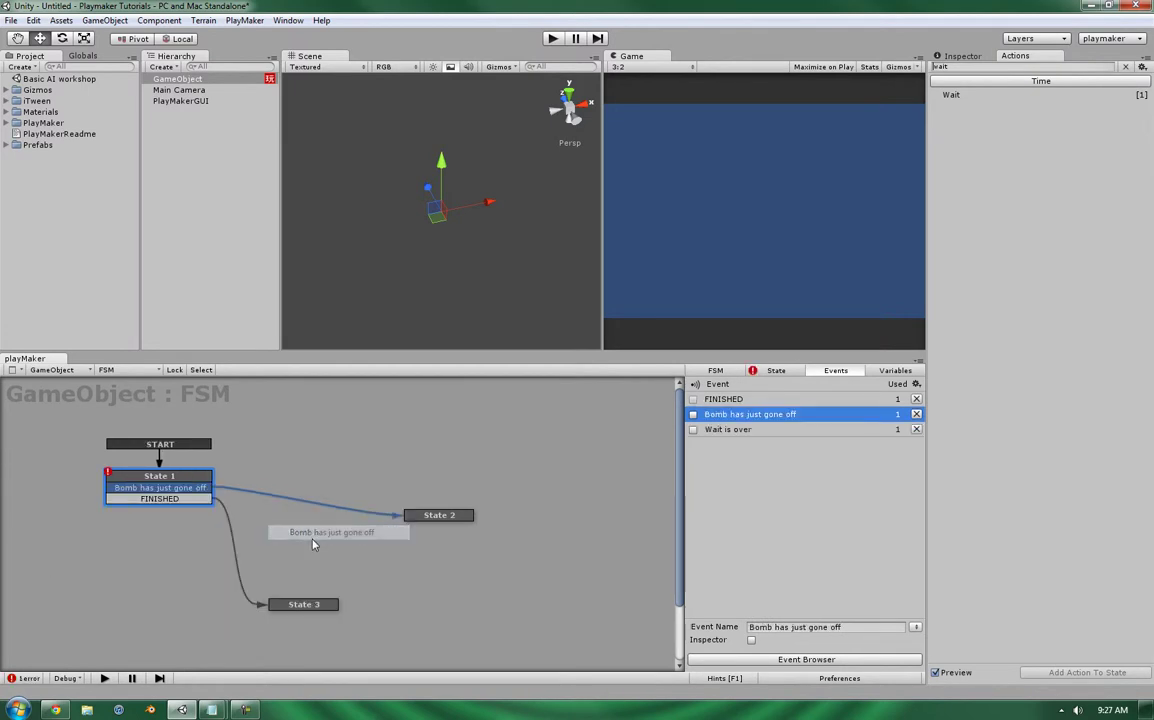
# Step: Set the Wait action's Finish Event to 'Bomb has just gone off'
pyautogui.click(774, 371)
pyautogui.click(855, 460)
pyautogui.click(835, 504)
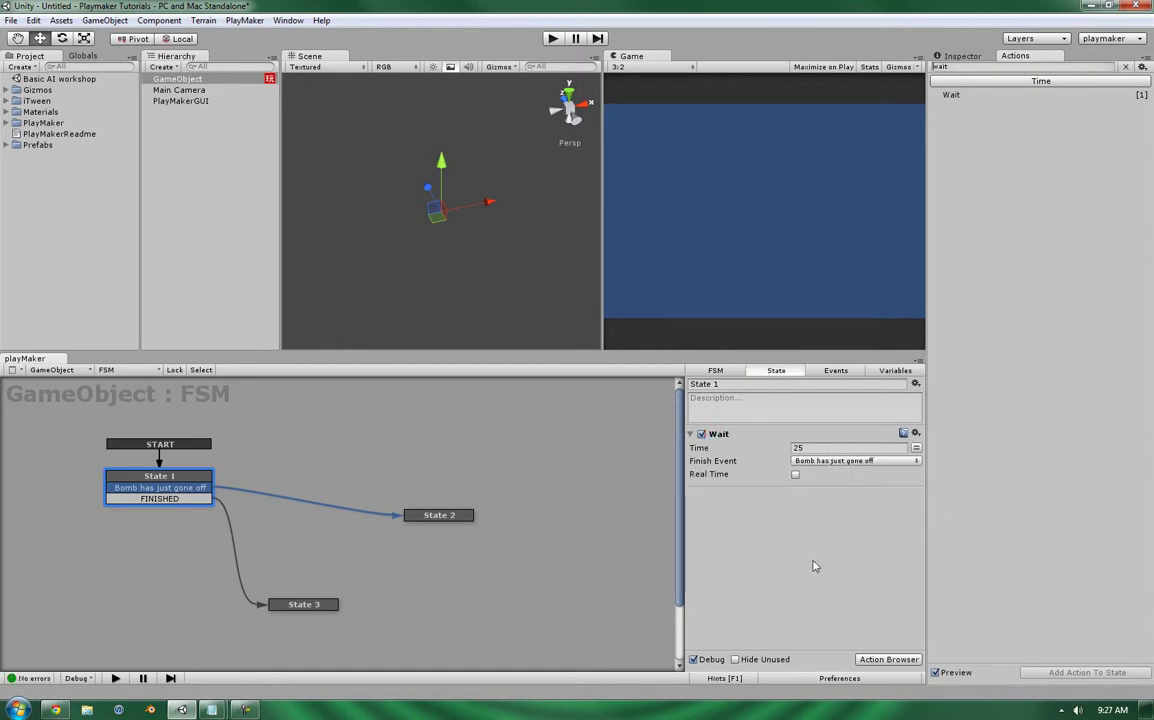
pyautogui.moveTo(166, 481); pyautogui.dragTo(149, 476)
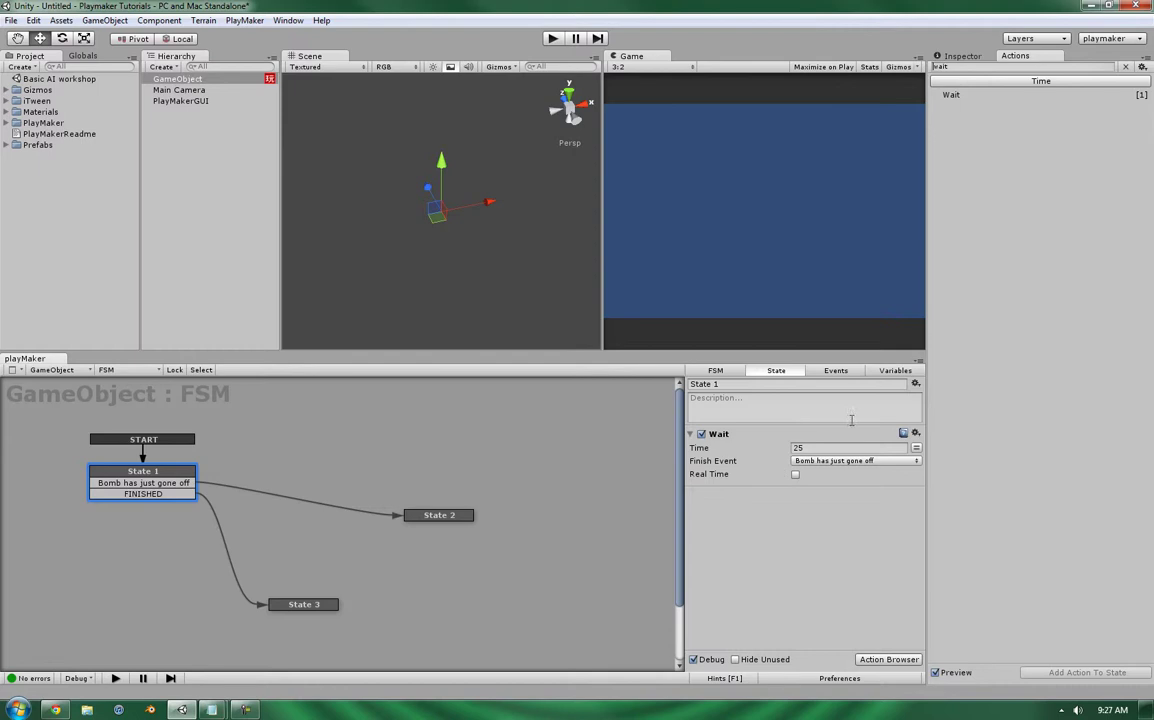
pyautogui.moveTo(141, 478); pyautogui.dragTo(134, 479)
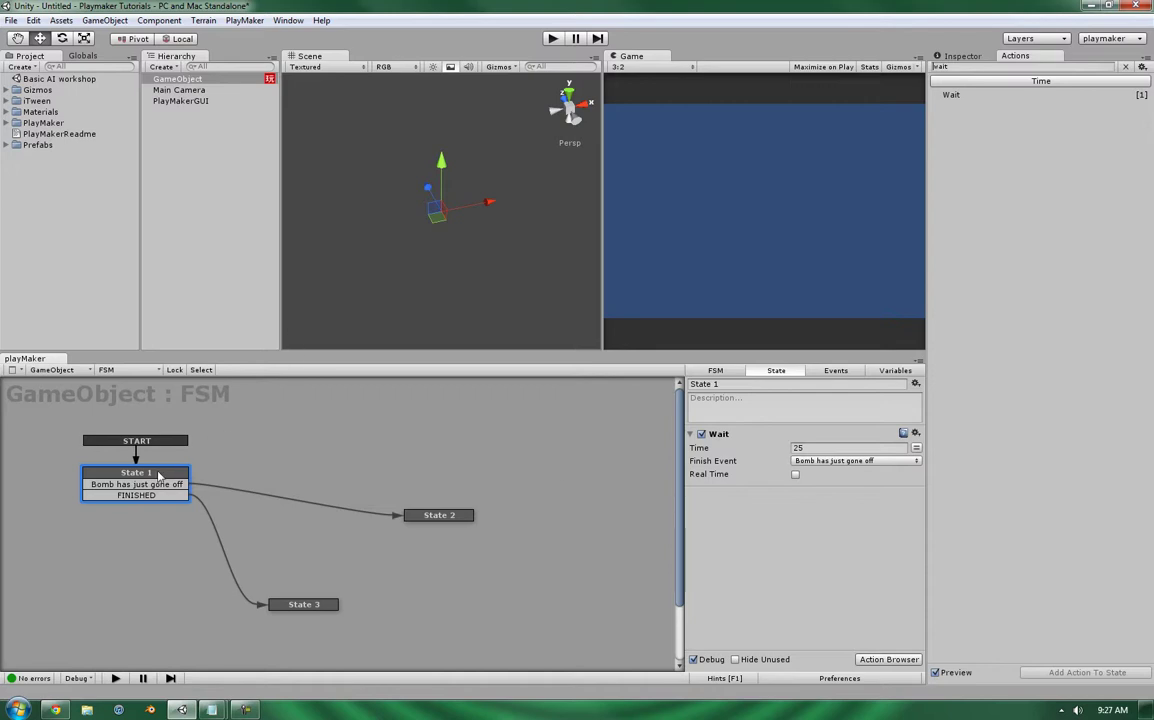
# Step: Check State 3, State 1 and the Bomb transition, then shift State 2 lower and left
pyautogui.moveTo(142, 490); pyautogui.dragTo(139, 492)
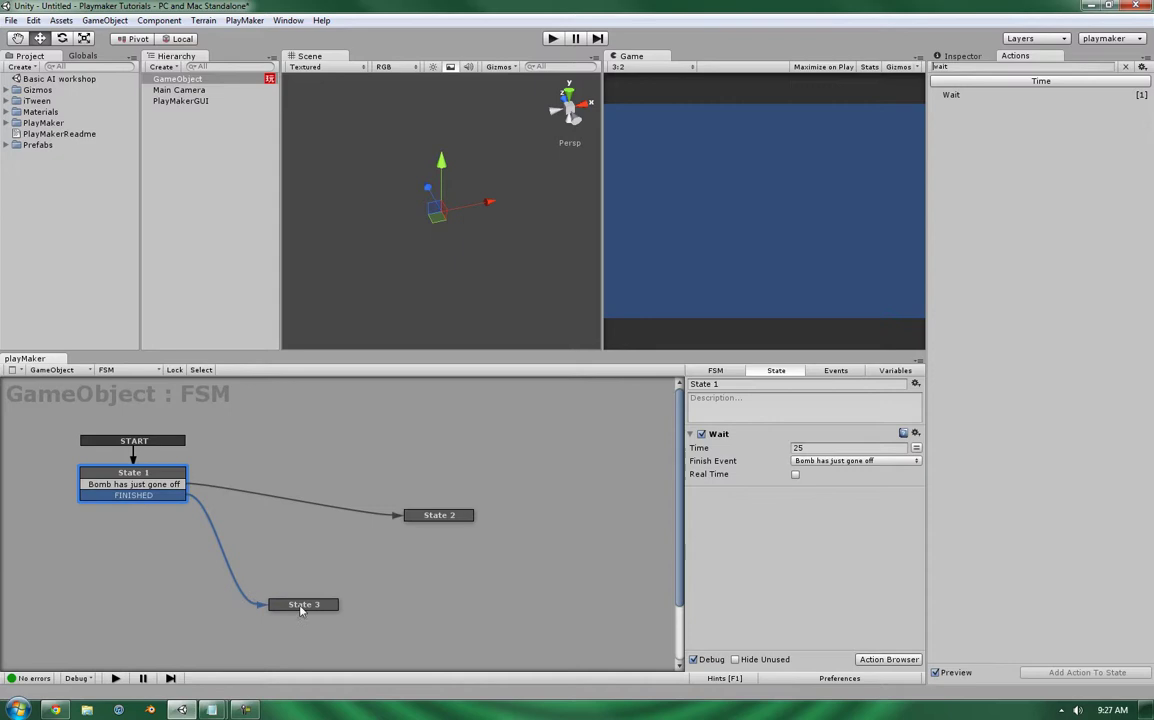
pyautogui.click(301, 604)
pyautogui.click(147, 496)
pyautogui.click(146, 484)
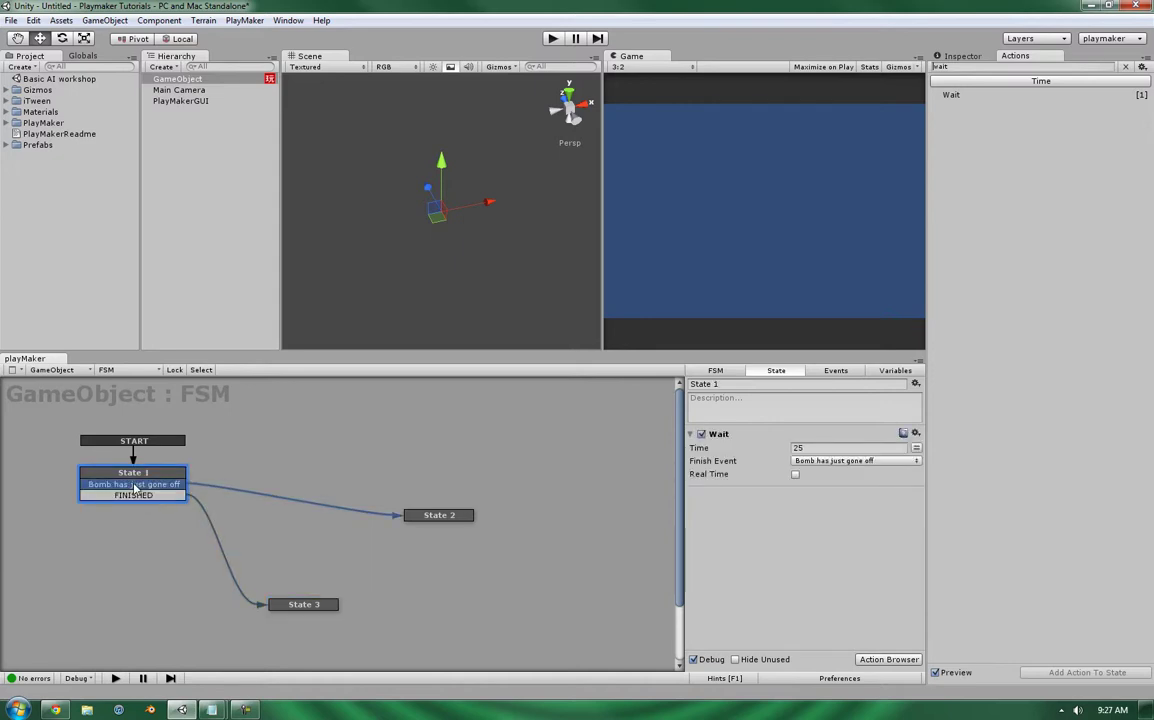
pyautogui.moveTo(428, 519); pyautogui.dragTo(425, 535)
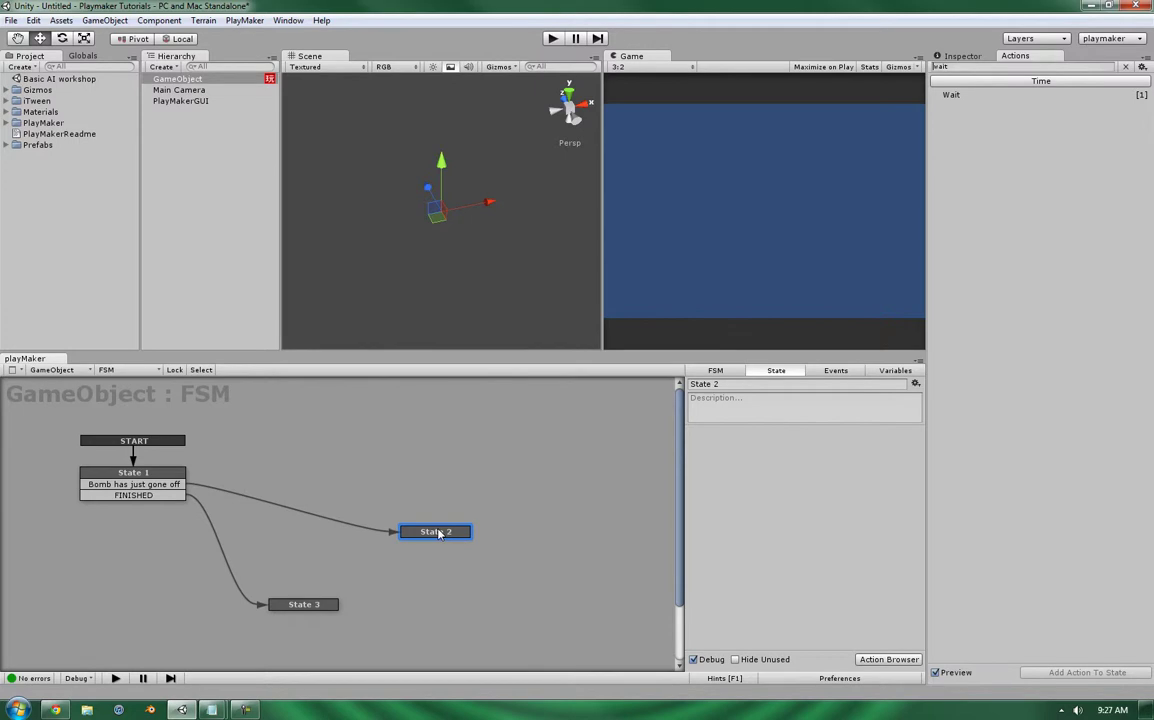
pyautogui.moveTo(438, 529); pyautogui.dragTo(419, 521)
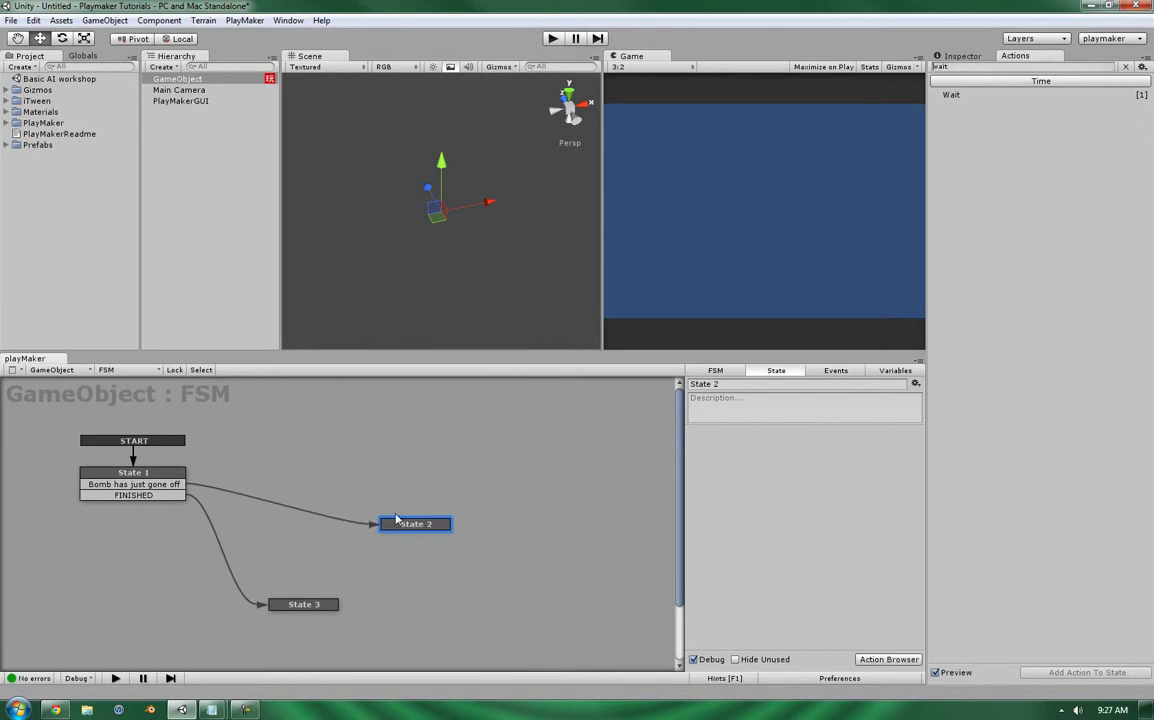